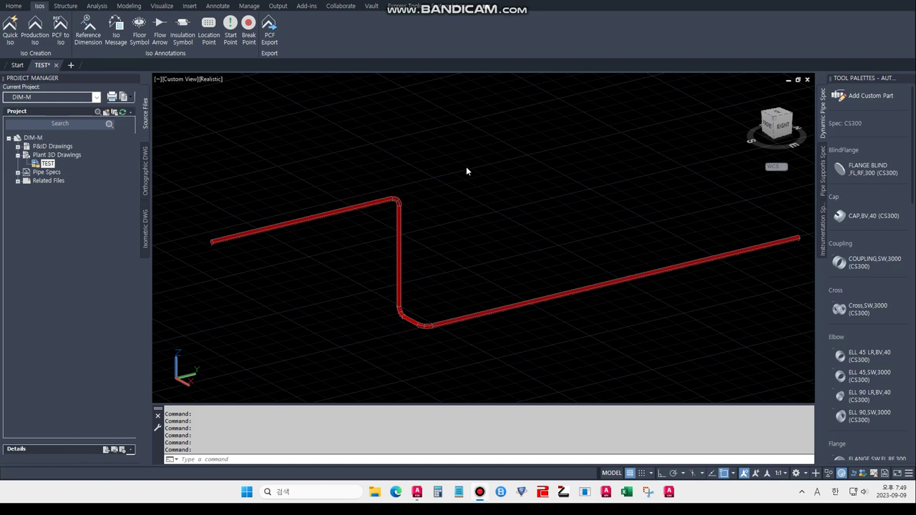
- Window-select the entire red pipe run in the model
{"action": "scroll", "coordinate": [458, 206], "scroll_direction": "down", "scroll_amount": 2}
{"action": "scroll", "coordinate": [450, 206], "scroll_direction": "up", "scroll_amount": 2}
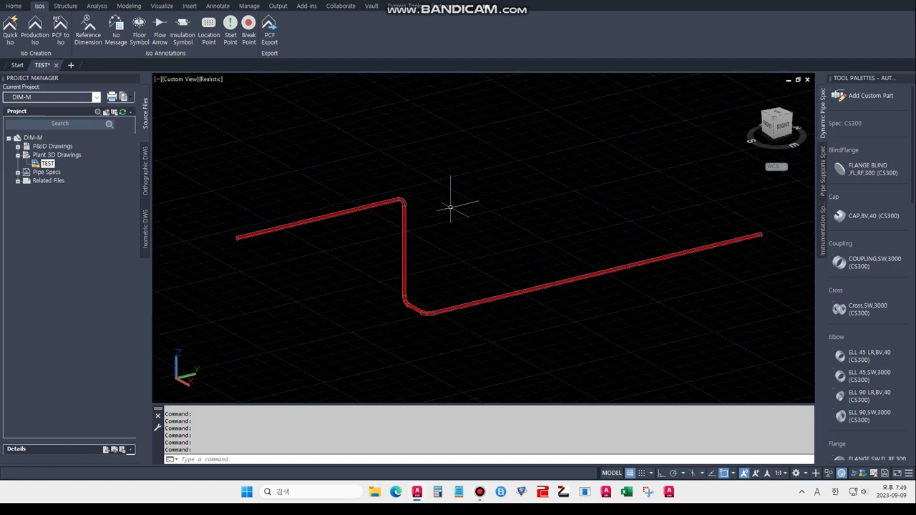
{"action": "left_click", "coordinate": [177, 129]}
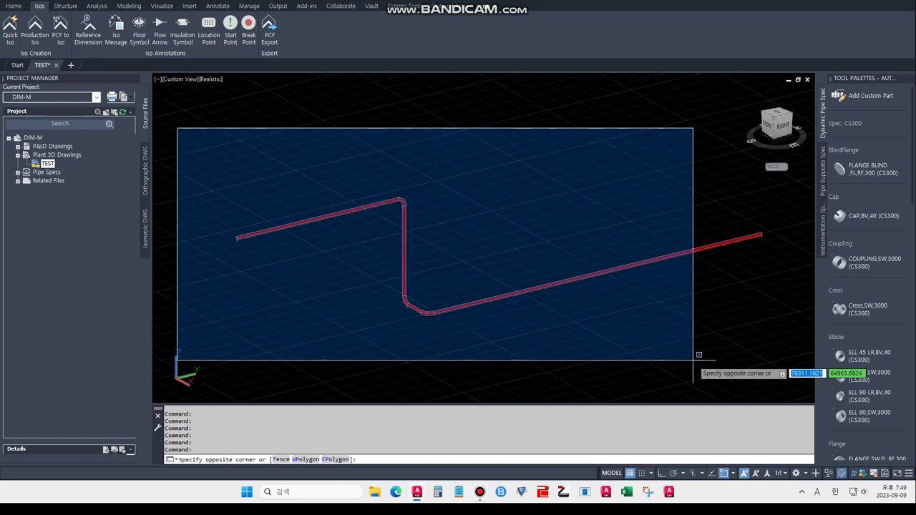
{"action": "left_click", "coordinate": [787, 385]}
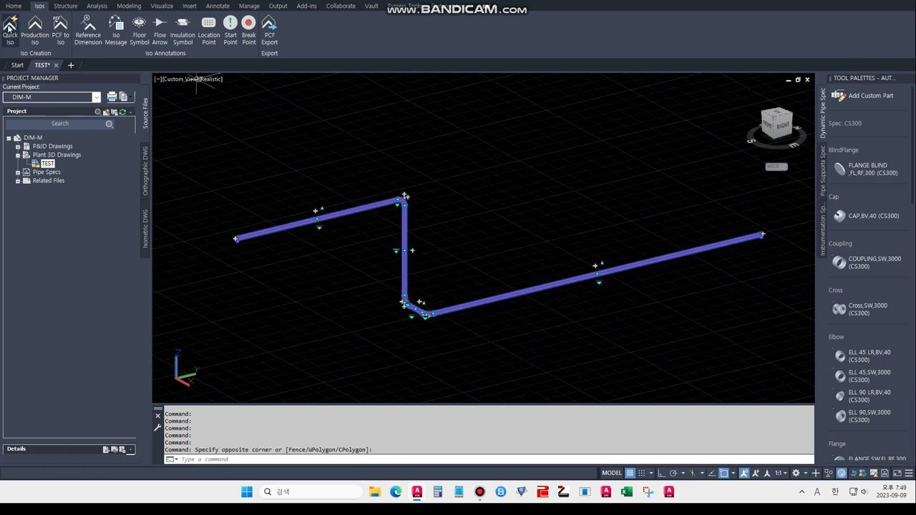
- Create a Quick Iso of the selection with automatic split points turned off
{"action": "left_click", "coordinate": [9, 28]}
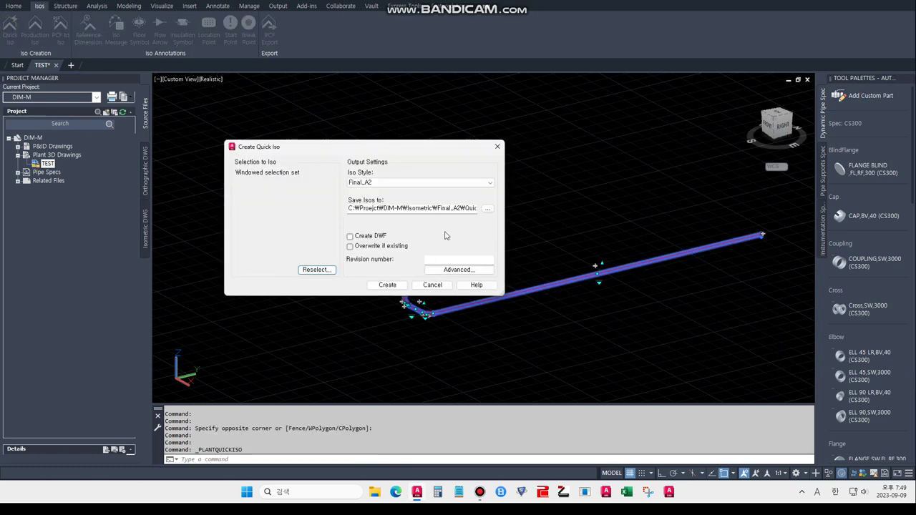
{"action": "left_click", "coordinate": [449, 272]}
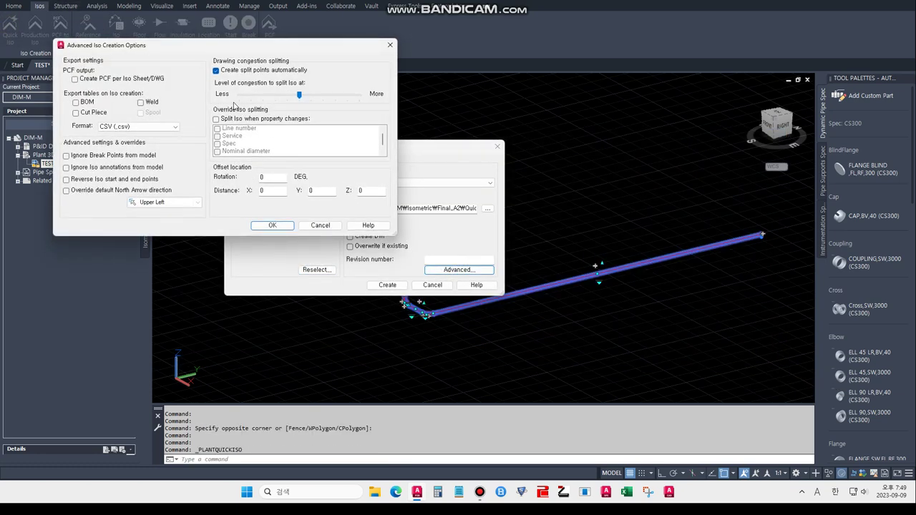
{"action": "left_click", "coordinate": [223, 72]}
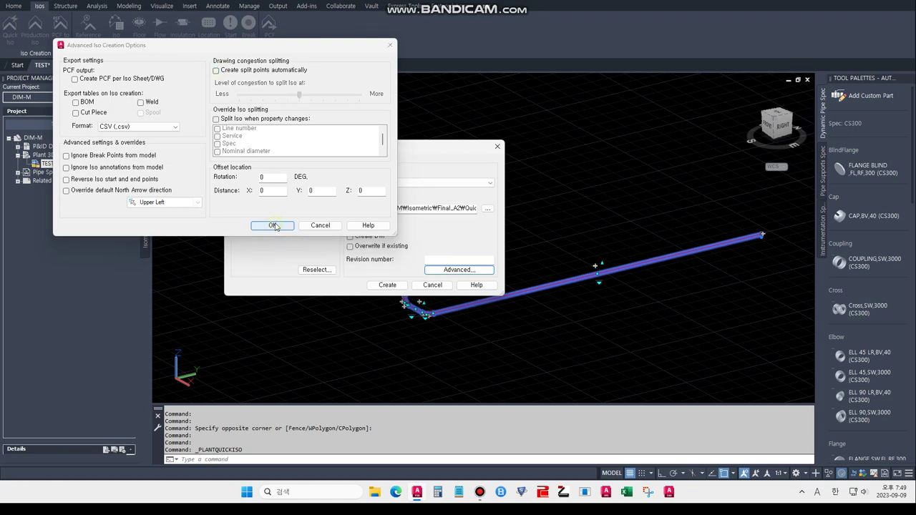
{"action": "left_click", "coordinate": [270, 225]}
{"action": "left_click", "coordinate": [381, 285]}
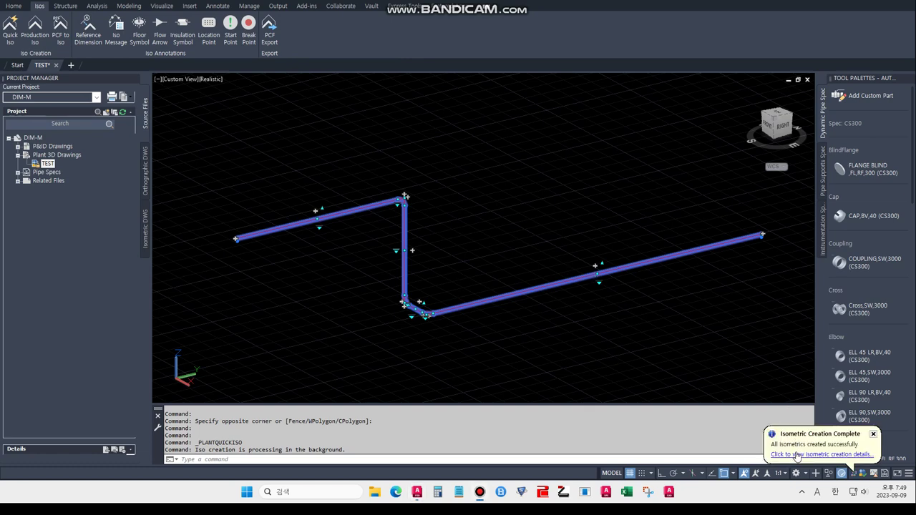
- Open UserDefinedLine (3).dwg from the creation results and inspect its dimensions and open-end coordinates
{"action": "left_click", "coordinate": [796, 455]}
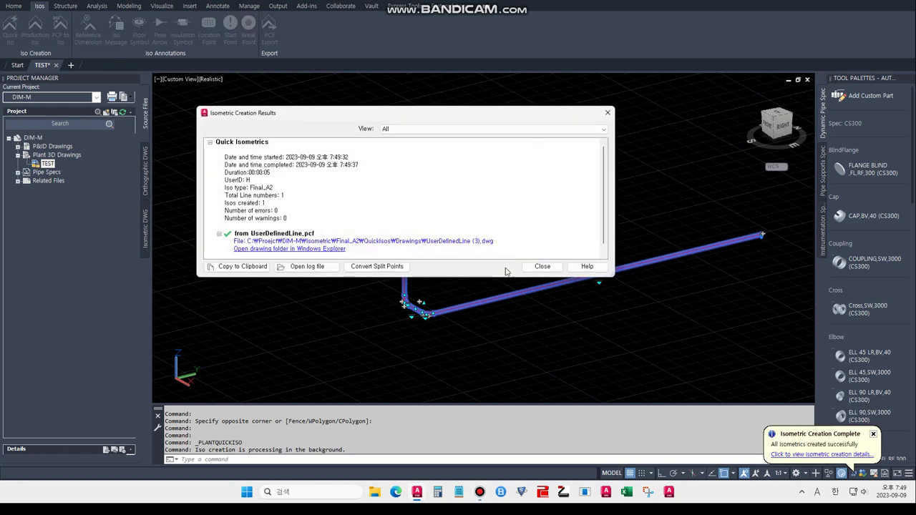
{"action": "left_click", "coordinate": [419, 243]}
{"action": "scroll", "coordinate": [294, 200], "scroll_direction": "up", "scroll_amount": 3}
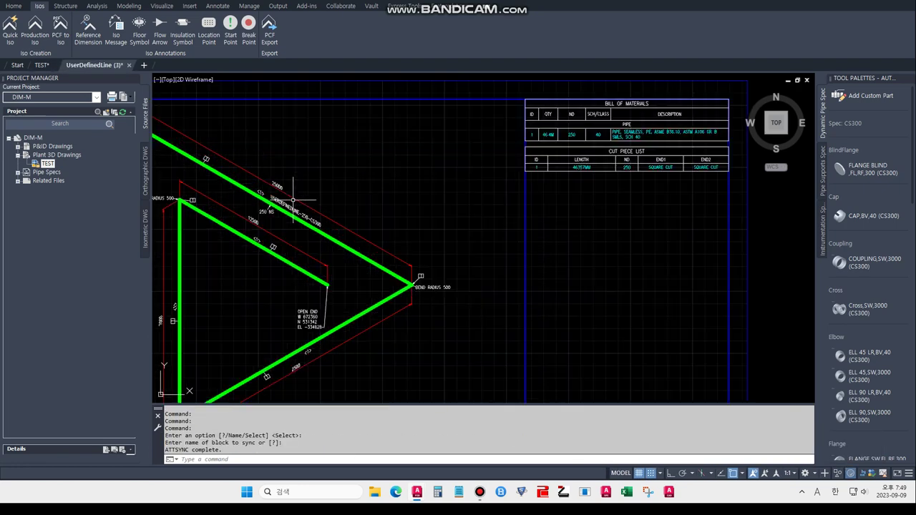
{"action": "scroll", "coordinate": [294, 201], "scroll_direction": "up", "scroll_amount": 1}
{"action": "scroll", "coordinate": [300, 196], "scroll_direction": "up", "scroll_amount": 2}
{"action": "scroll", "coordinate": [316, 194], "scroll_direction": "up", "scroll_amount": 2}
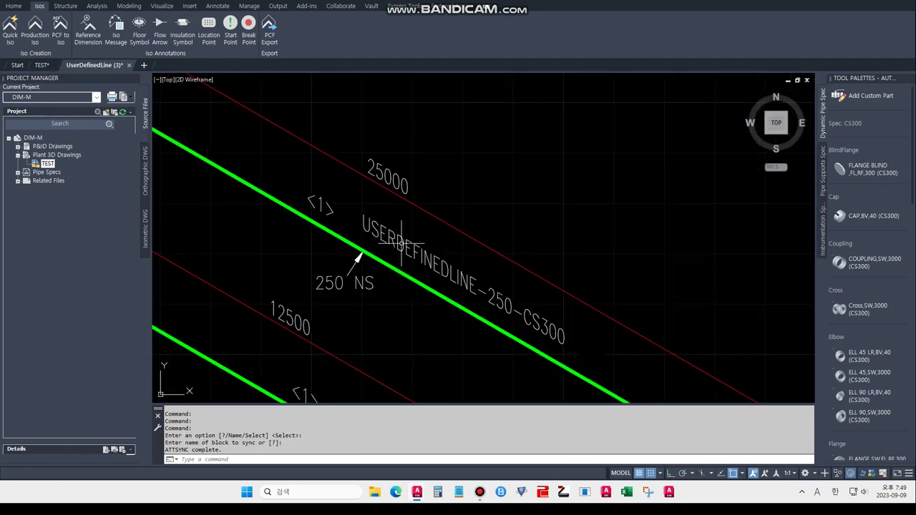
{"action": "scroll", "coordinate": [402, 243], "scroll_direction": "down", "scroll_amount": 5}
{"action": "scroll", "coordinate": [352, 236], "scroll_direction": "down", "scroll_amount": 2}
{"action": "scroll", "coordinate": [304, 264], "scroll_direction": "up", "scroll_amount": 6}
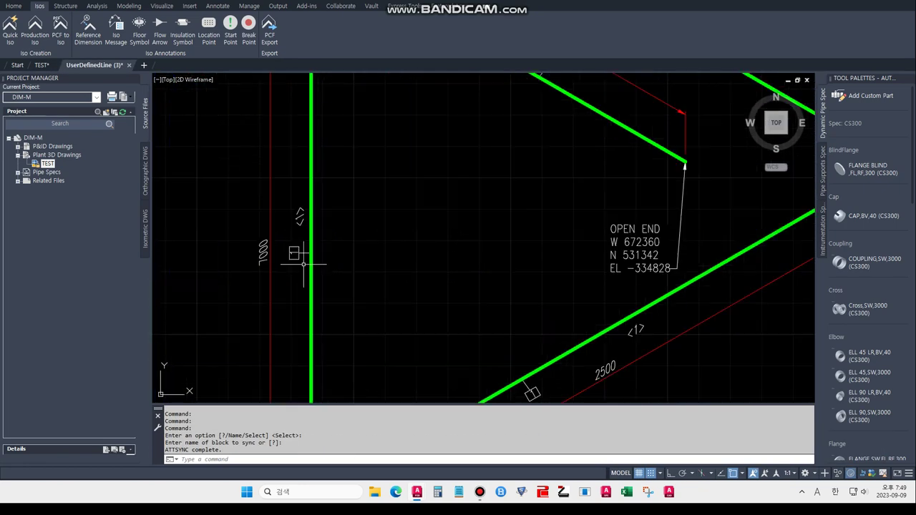
{"action": "middle_click_drag", "start_coordinate": [408, 279], "coordinate": [394, 257]}
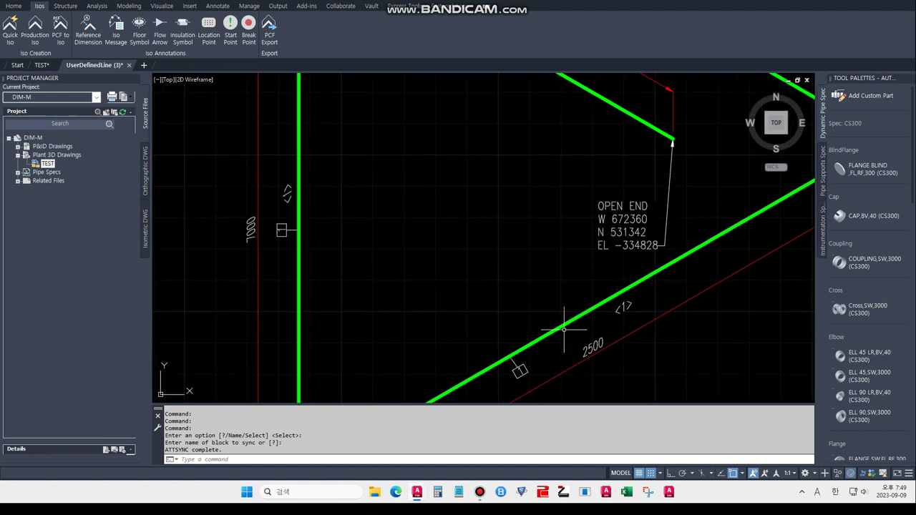
- From the TEST model, apply the Final_A2 iso style in DIM-M Project Setup and show Title Block and Display
{"action": "left_click", "coordinate": [41, 65]}
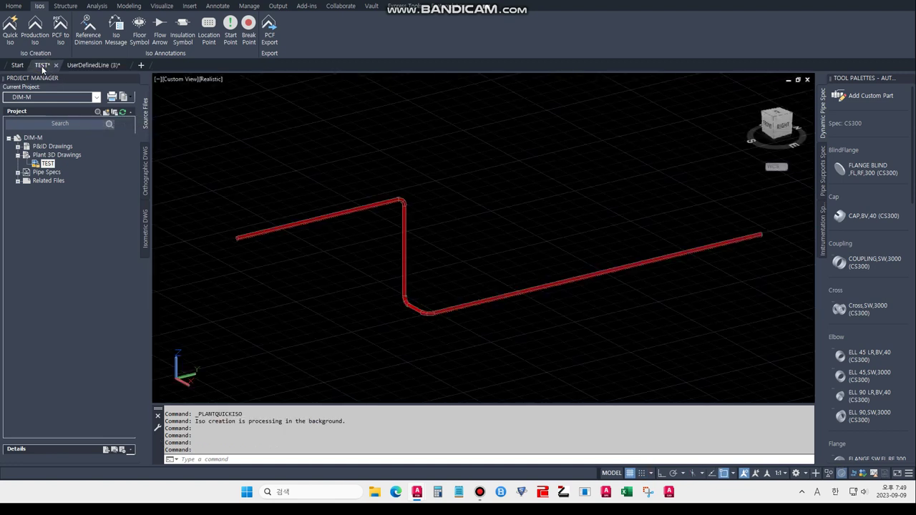
{"action": "right_click", "coordinate": [33, 139]}
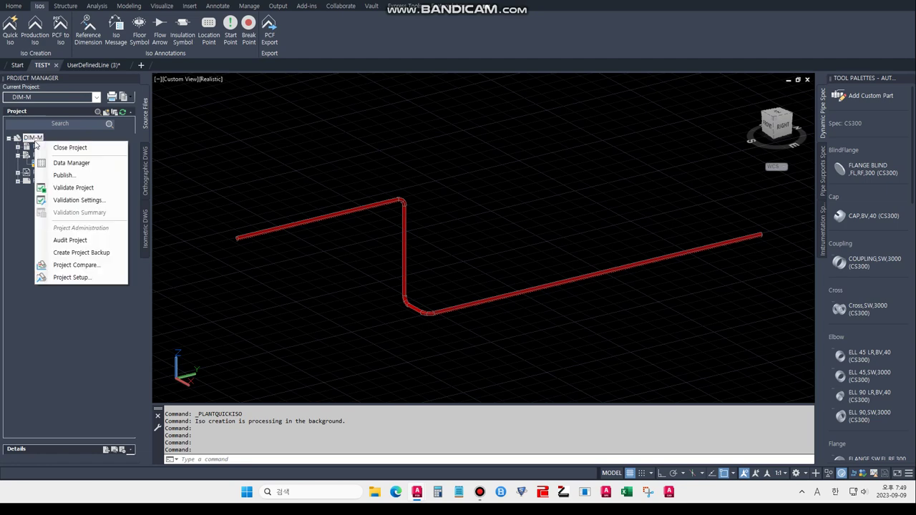
{"action": "left_click", "coordinate": [73, 277]}
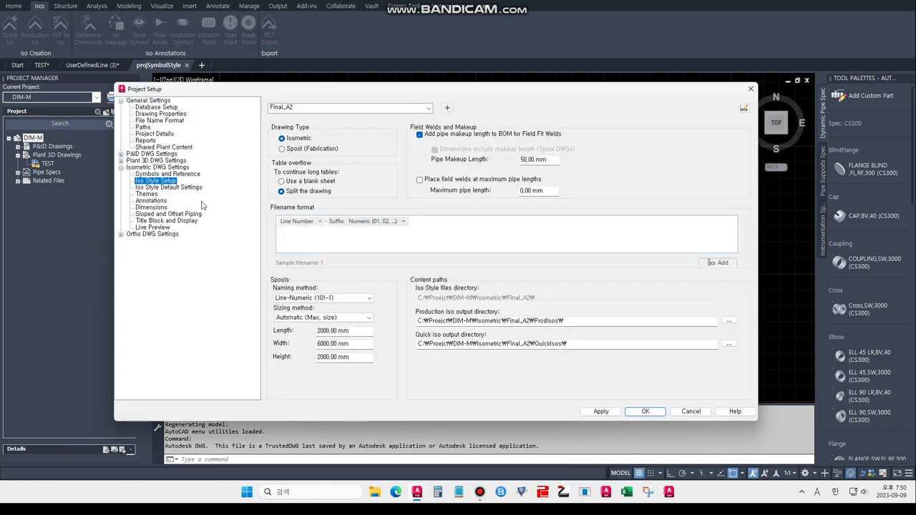
{"action": "left_click", "coordinate": [308, 108]}
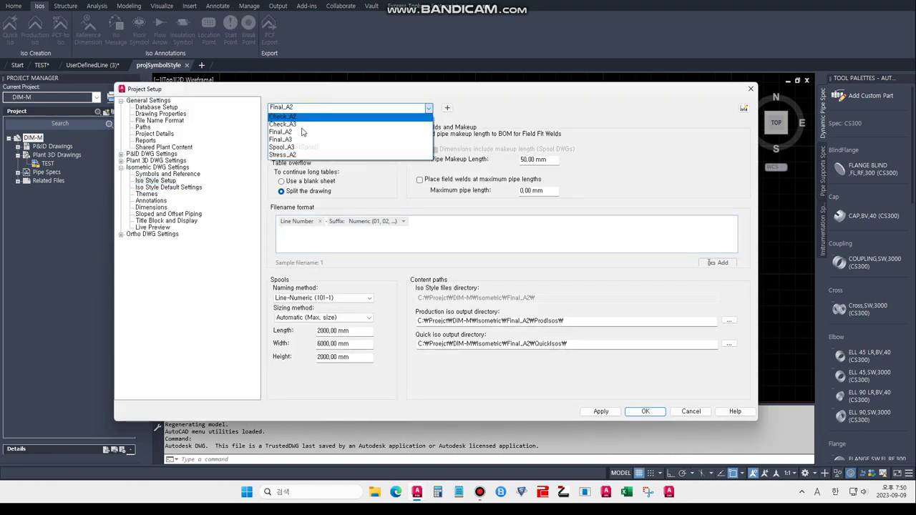
{"action": "left_click", "coordinate": [301, 133]}
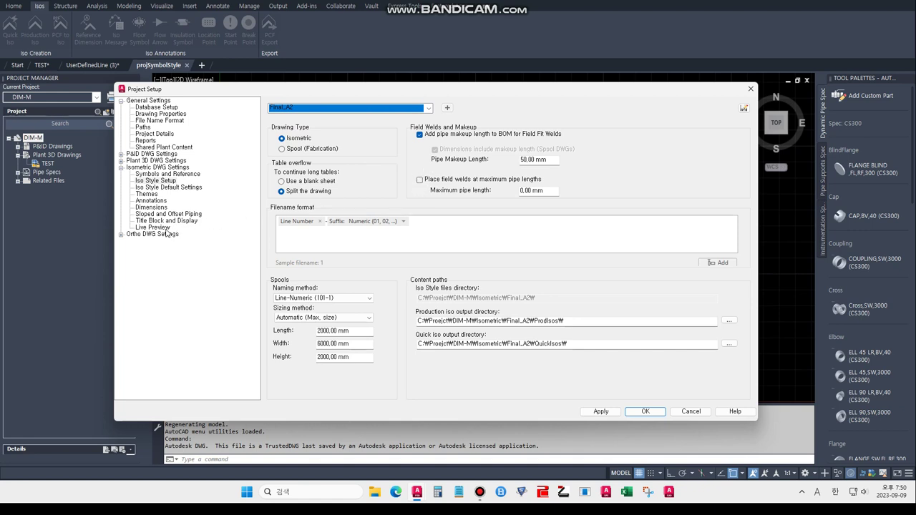
{"action": "left_click", "coordinate": [601, 412]}
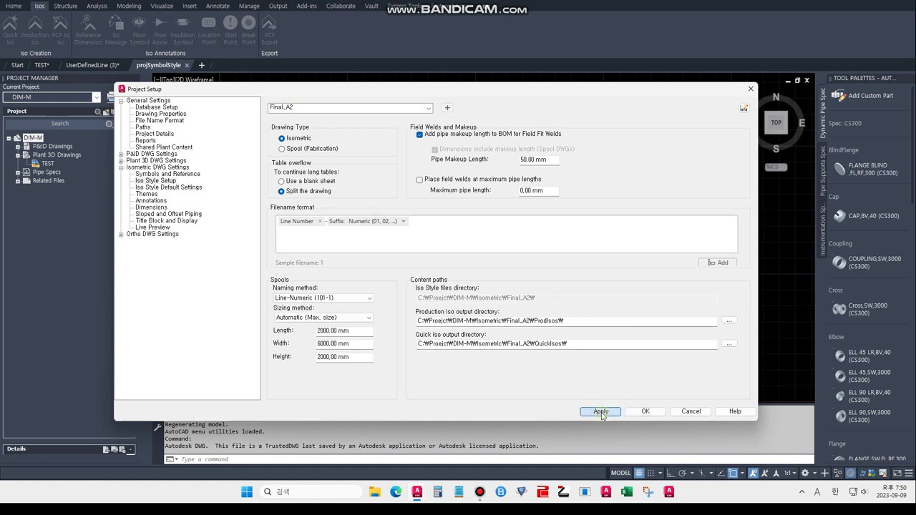
{"action": "left_click", "coordinate": [158, 221]}
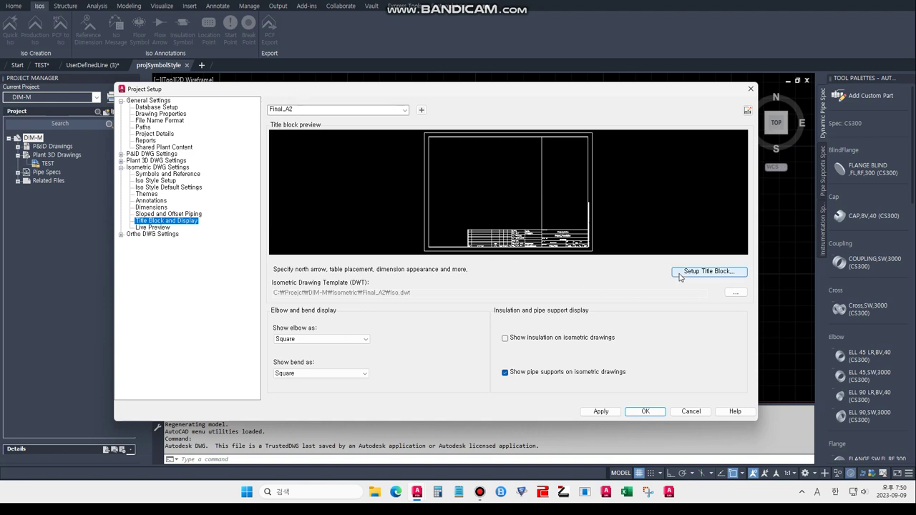
- Open the Iso.dwt template via Setup Title Block and run DIMSTYLE
{"action": "left_click", "coordinate": [708, 273]}
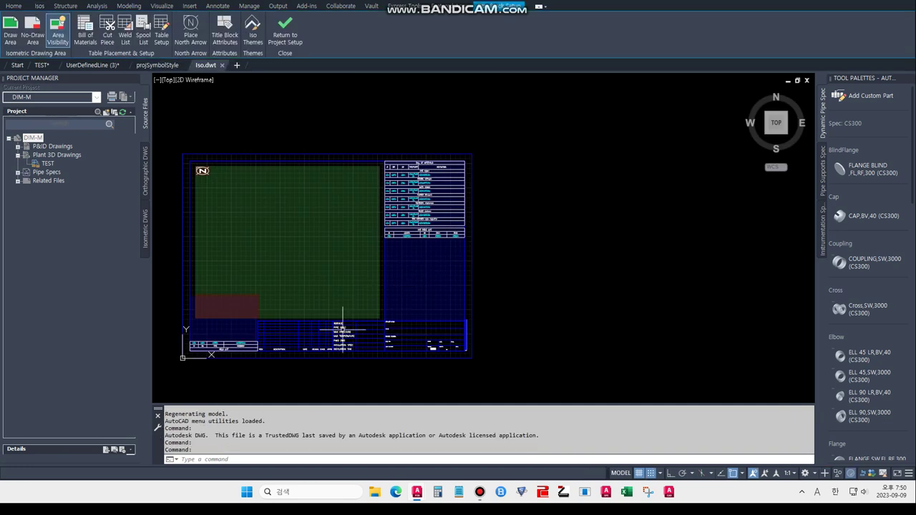
{"action": "left_click", "coordinate": [243, 459]}
{"action": "type", "text": "D"}
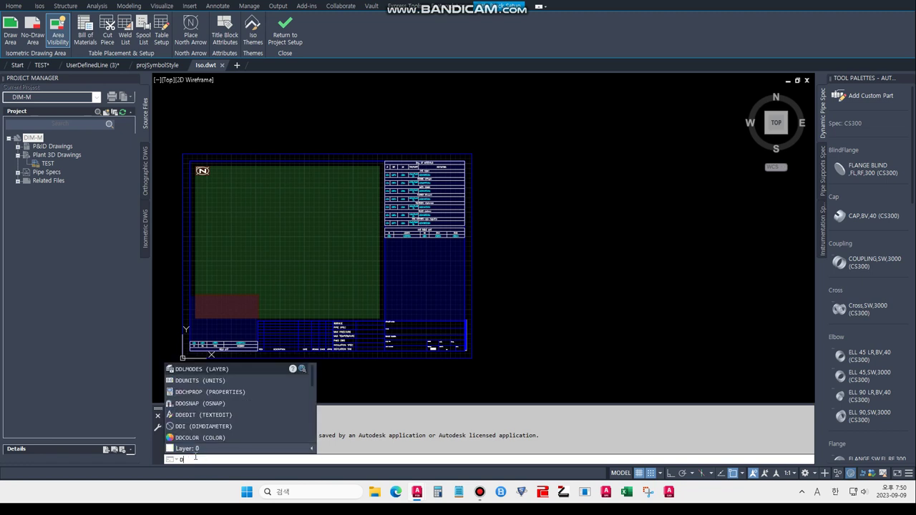
{"action": "type", "text": "IMST"}
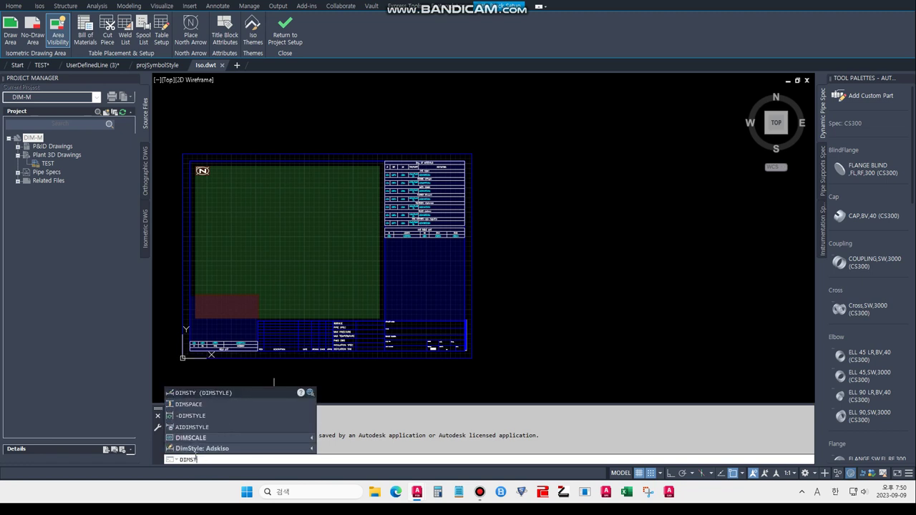
{"action": "type", "text": "YLE"}
{"action": "key", "text": "Return"}
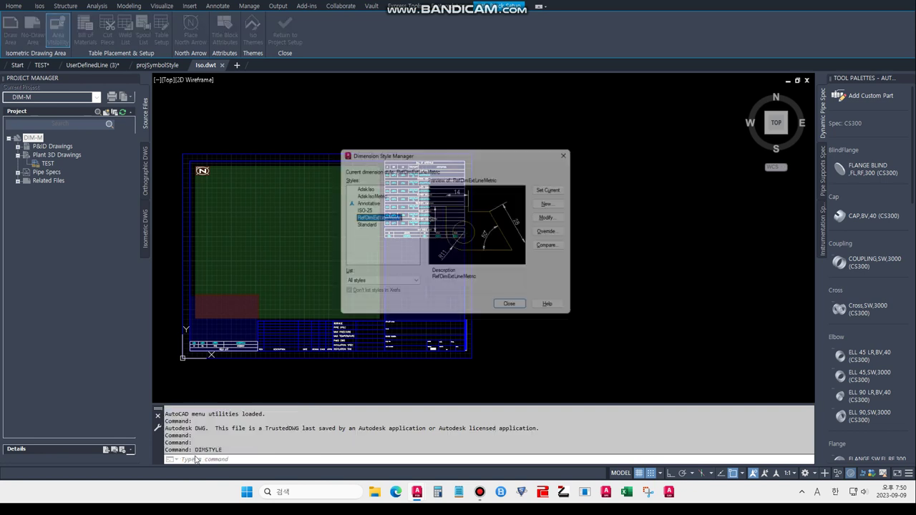
- Modify the AdskIsoMetric dimension style to 0.0 precision and a 0.0010 linear scale factor
{"action": "left_click", "coordinate": [367, 195]}
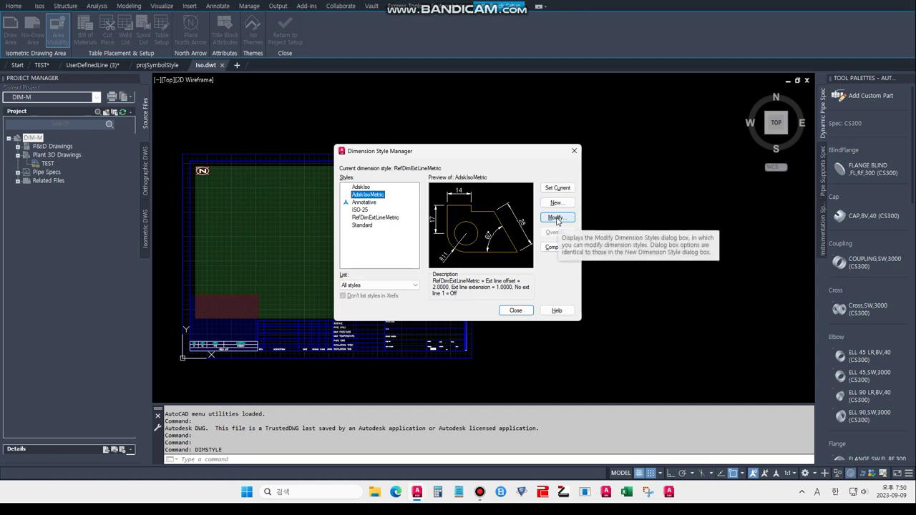
{"action": "left_click", "coordinate": [556, 219]}
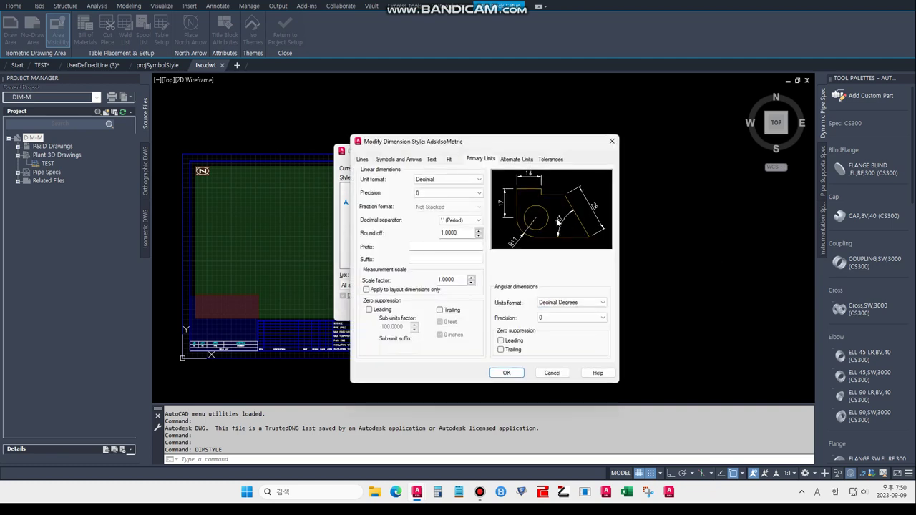
{"action": "left_click", "coordinate": [398, 161]}
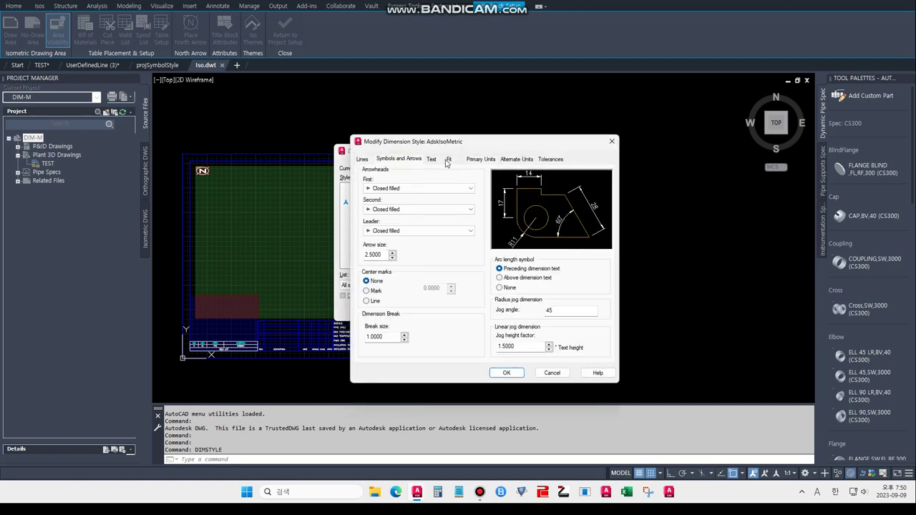
{"action": "left_click", "coordinate": [476, 160]}
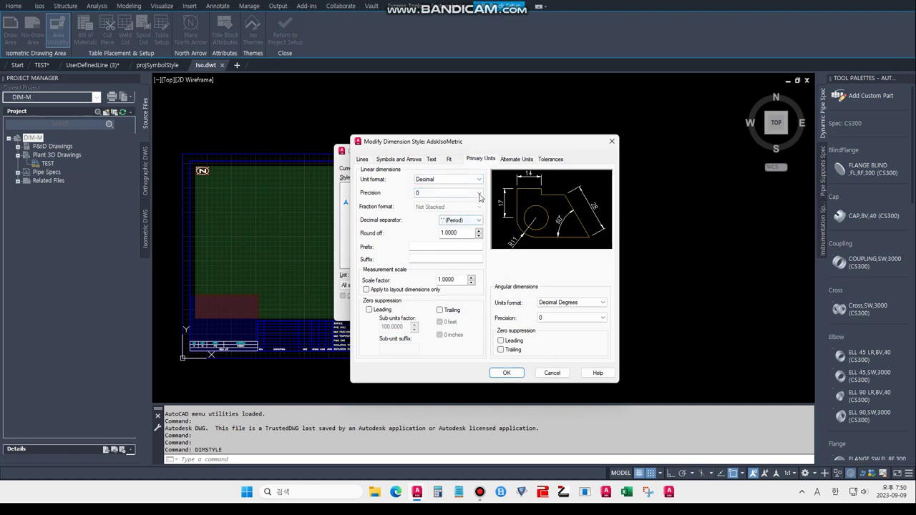
{"action": "left_click", "coordinate": [479, 196]}
{"action": "left_click", "coordinate": [427, 211]}
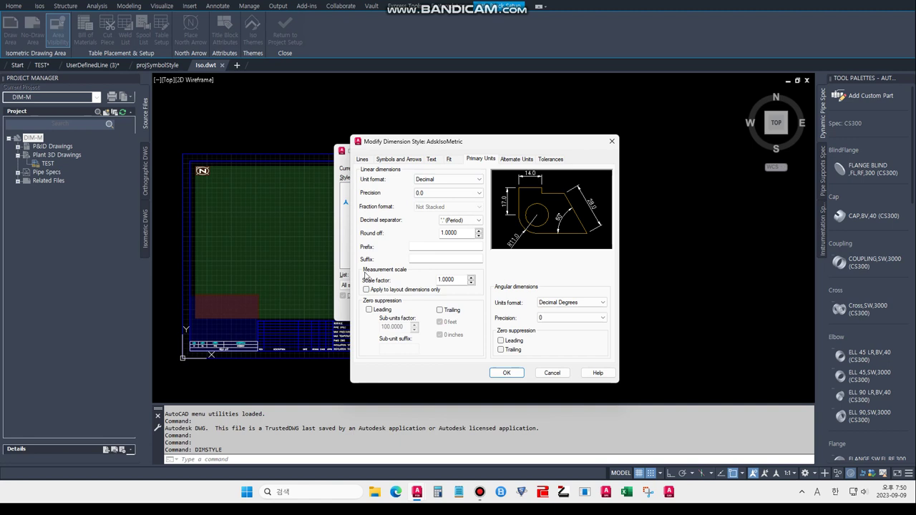
{"action": "double_click", "coordinate": [442, 281]}
{"action": "type", "text": "0"}
{"action": "left_click", "coordinate": [459, 259]}
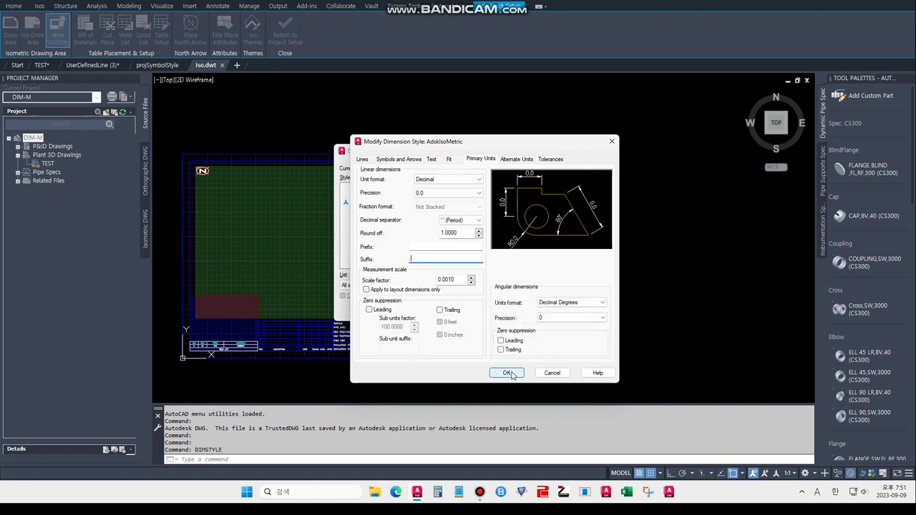
{"action": "left_click", "coordinate": [512, 375]}
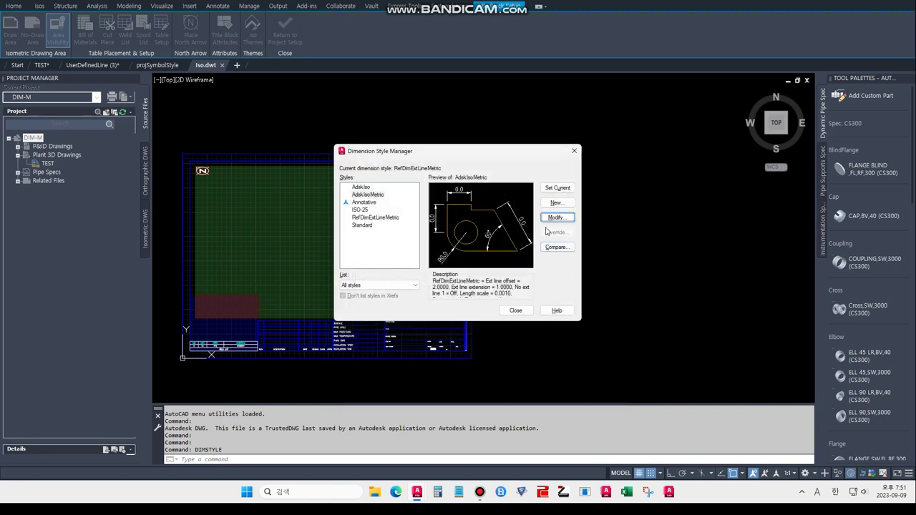
- Make AdskIsoMetric the current dimension style and save Iso.dwt with QSAVE
{"action": "left_click", "coordinate": [555, 190]}
{"action": "left_click", "coordinate": [556, 189]}
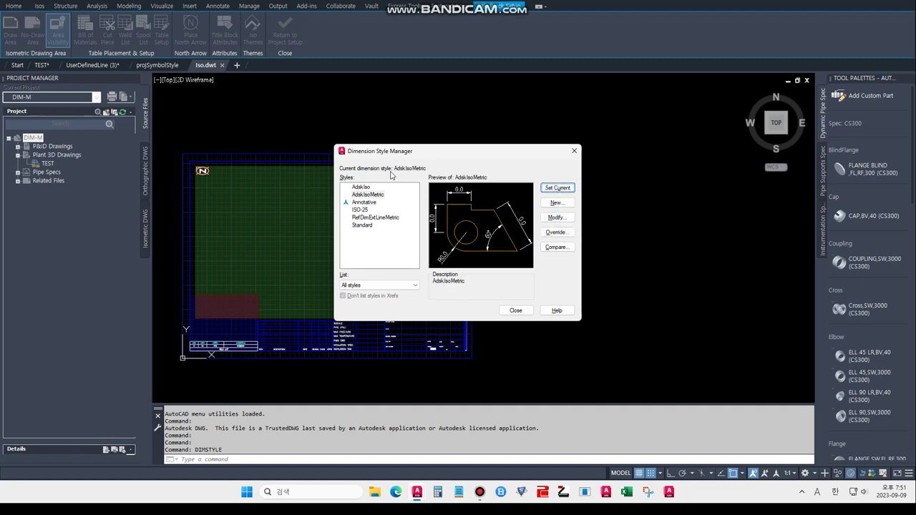
{"action": "left_click", "coordinate": [516, 310]}
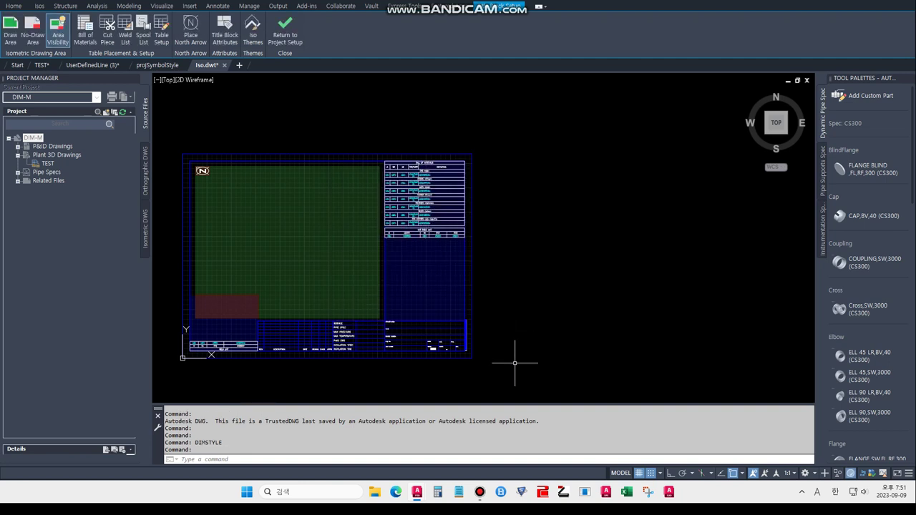
{"action": "left_click", "coordinate": [247, 460]}
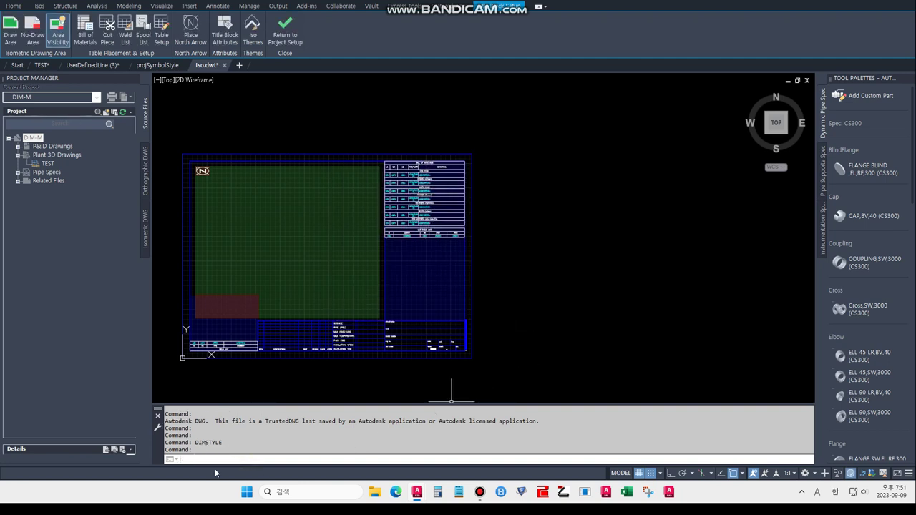
{"action": "type", "text": "q"}
{"action": "type", "text": "s"}
{"action": "left_click", "coordinate": [203, 449]}
{"action": "key", "text": "Return"}
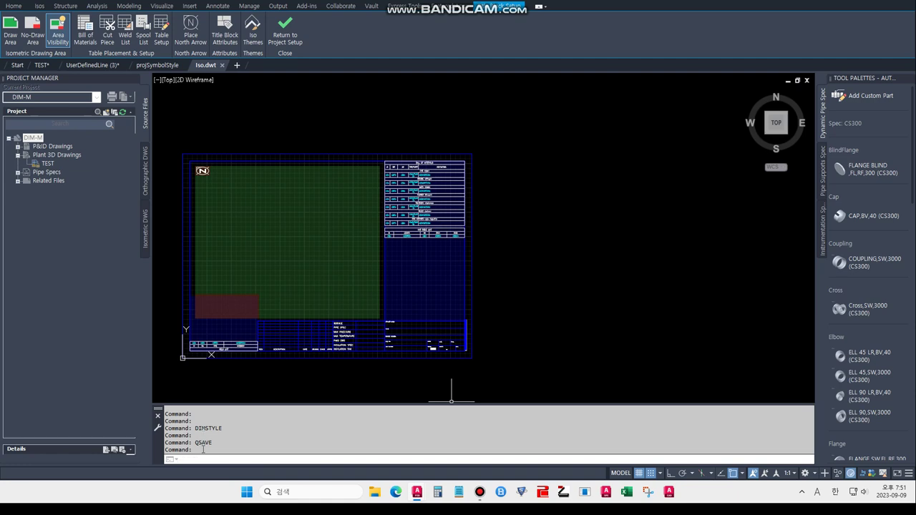
- Return to Project Setup, apply the changes and close it with OK
{"action": "left_click", "coordinate": [291, 34]}
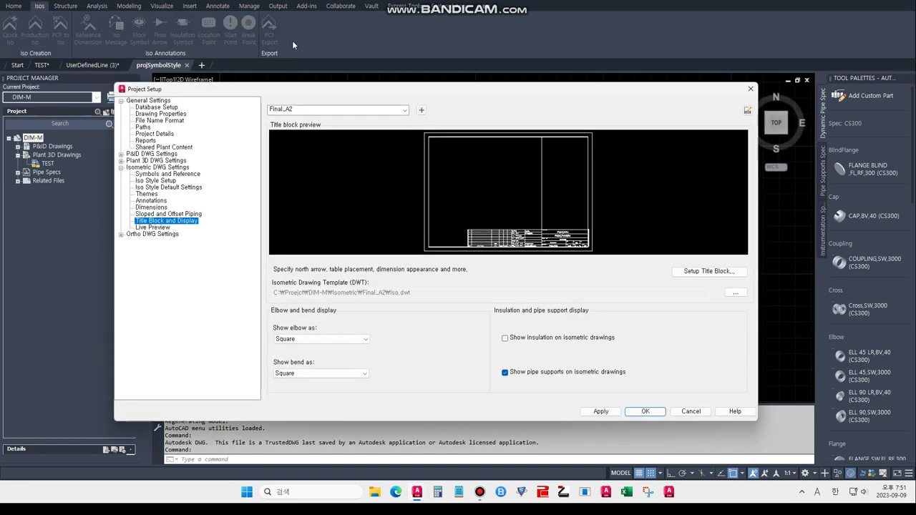
{"action": "left_click", "coordinate": [600, 413]}
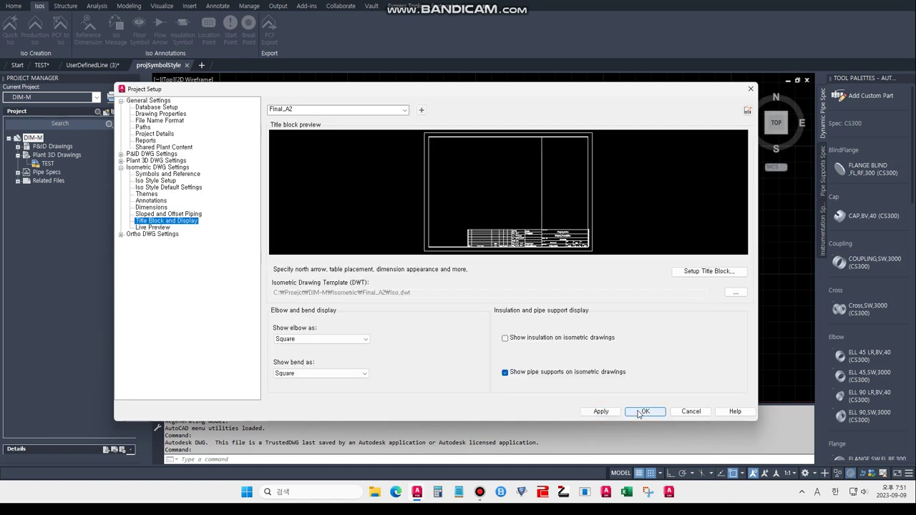
{"action": "left_click", "coordinate": [635, 412]}
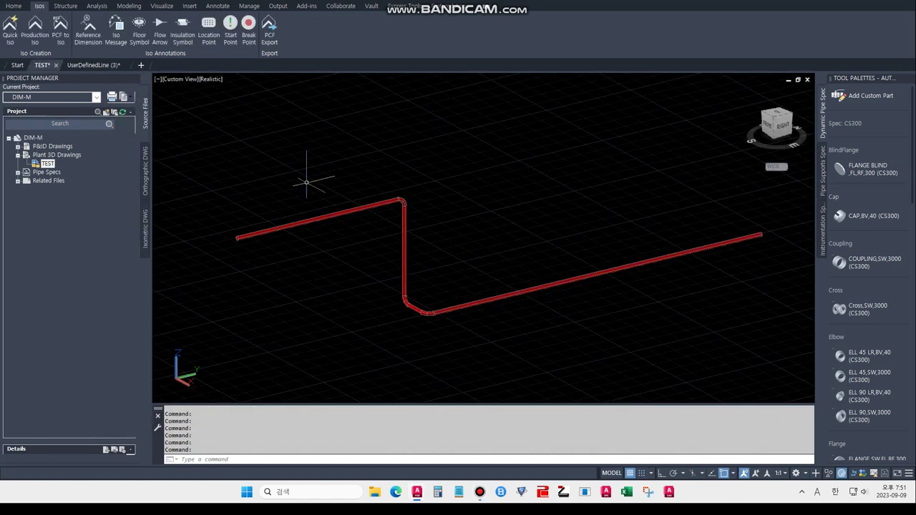
- Select the whole pipe run and start a Quick Iso using the Final_A2 style
{"action": "left_click", "coordinate": [183, 129]}
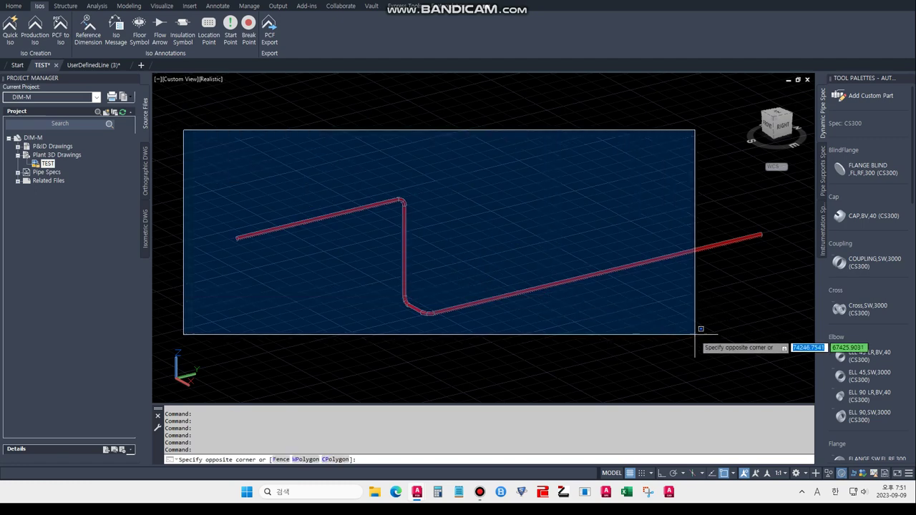
{"action": "left_click", "coordinate": [786, 357]}
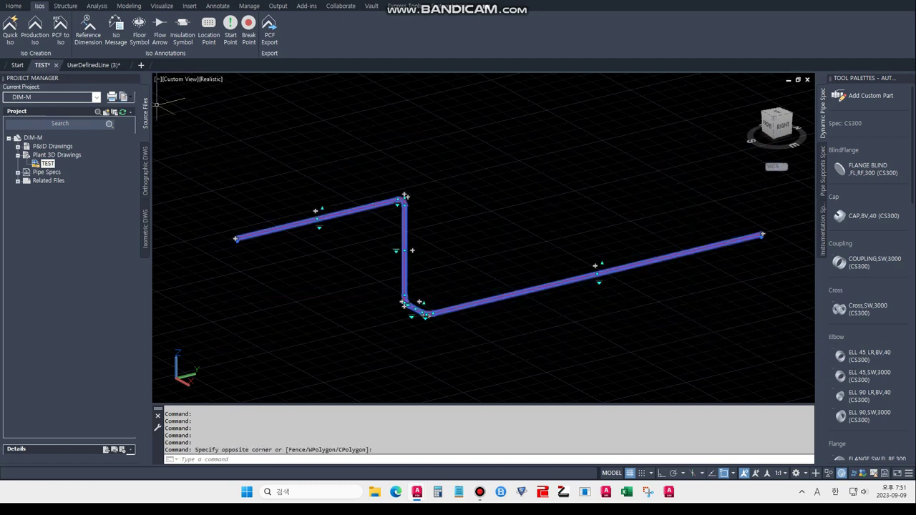
{"action": "left_click", "coordinate": [10, 27]}
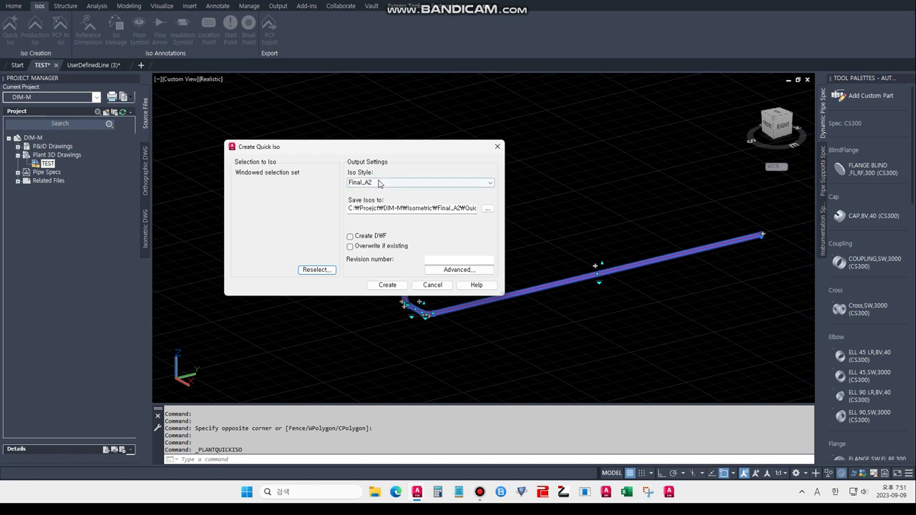
{"action": "left_click", "coordinate": [354, 183]}
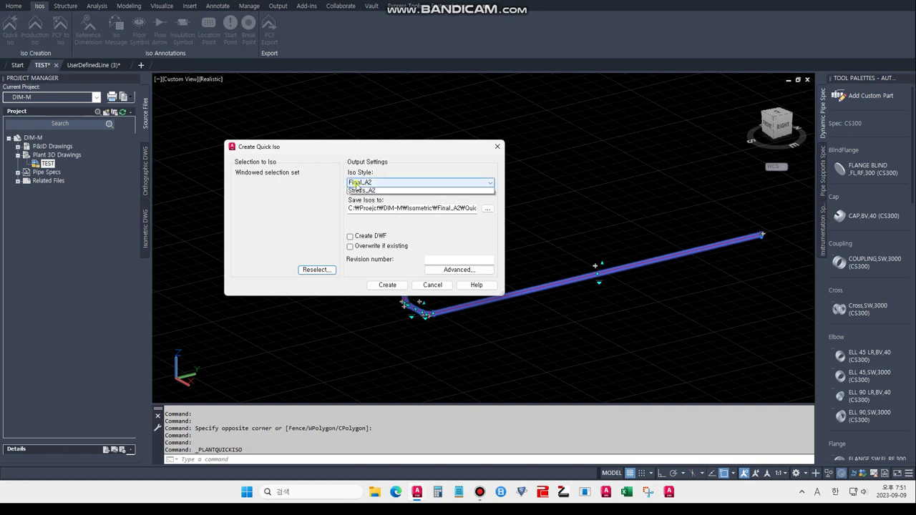
{"action": "left_click", "coordinate": [372, 203]}
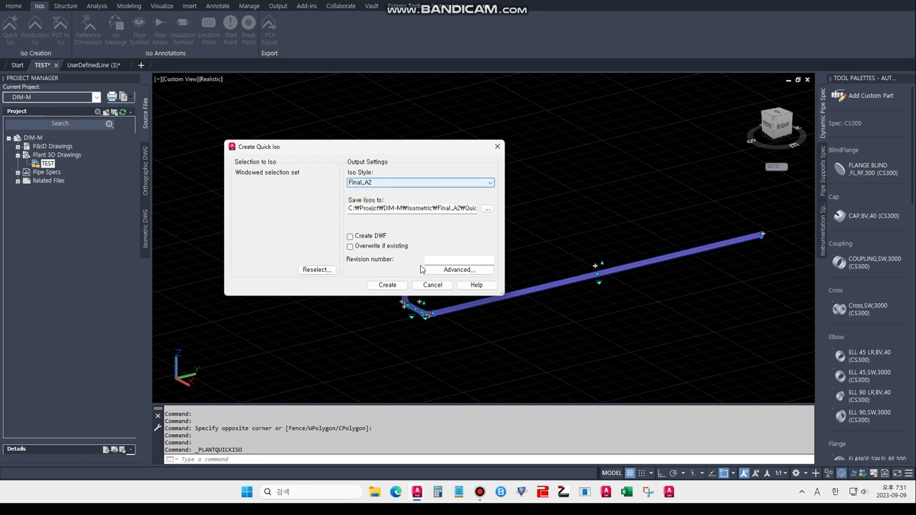
- Turn off automatic split points in the Advanced options and create the iso
{"action": "left_click", "coordinate": [443, 270]}
{"action": "left_click", "coordinate": [226, 71]}
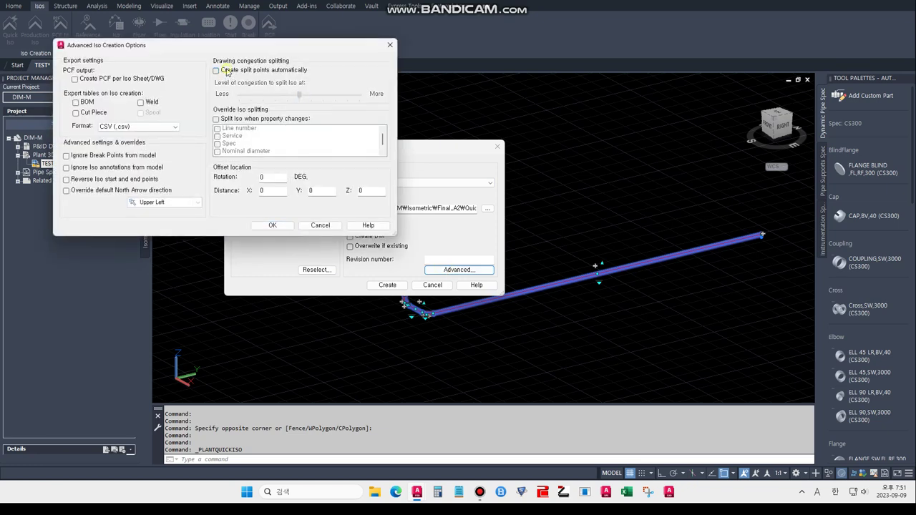
{"action": "left_click", "coordinate": [274, 225]}
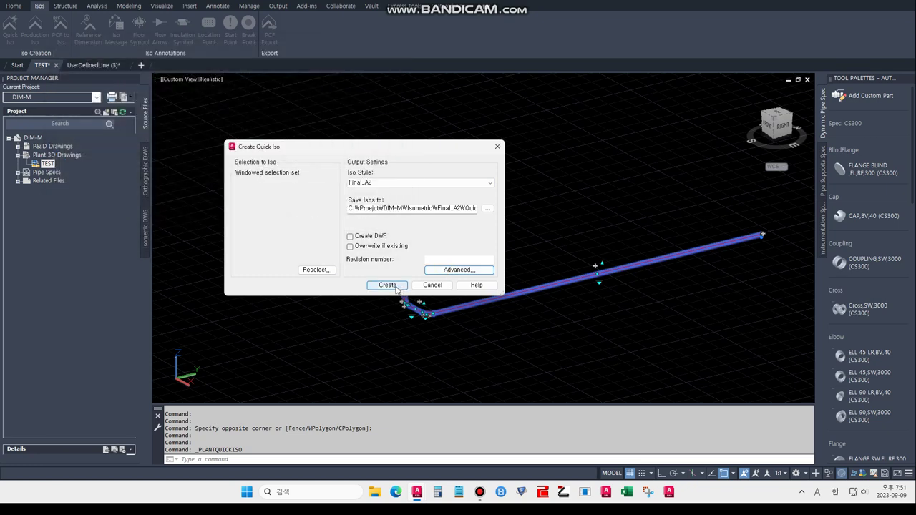
{"action": "left_click", "coordinate": [396, 287]}
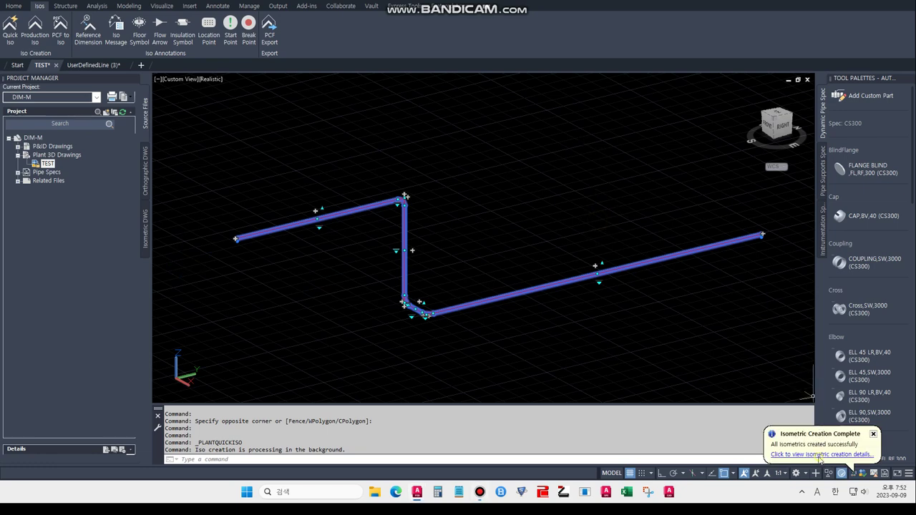
- Open the generated UserDefinedLine (4) isometric from the creation results
{"action": "left_click", "coordinate": [819, 456]}
{"action": "left_click", "coordinate": [454, 242]}
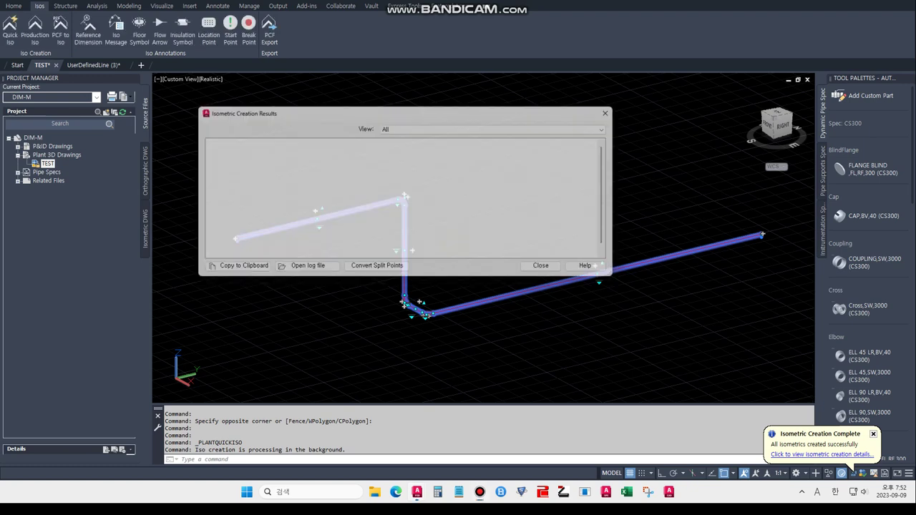
{"action": "scroll", "coordinate": [289, 196], "scroll_direction": "up", "scroll_amount": 10}
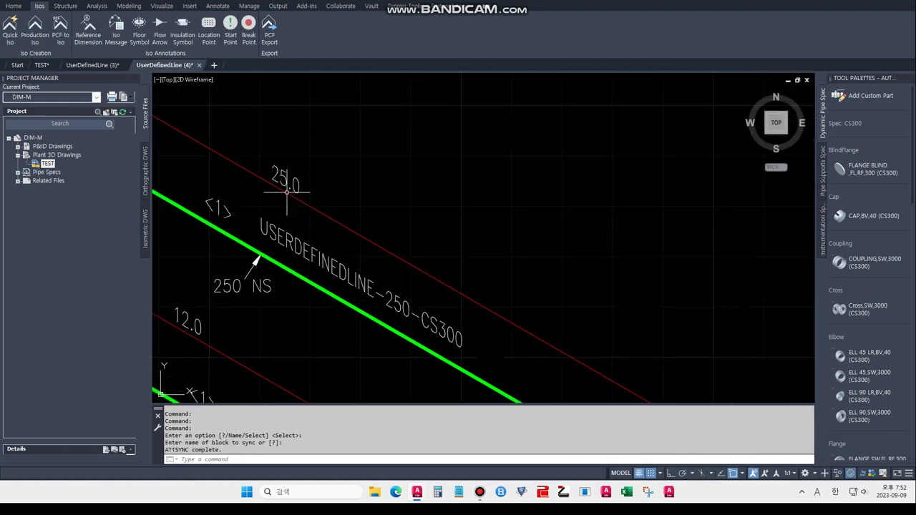
{"action": "scroll", "coordinate": [307, 205], "scroll_direction": "down", "scroll_amount": 5}
{"action": "scroll", "coordinate": [392, 234], "scroll_direction": "up", "scroll_amount": 4}
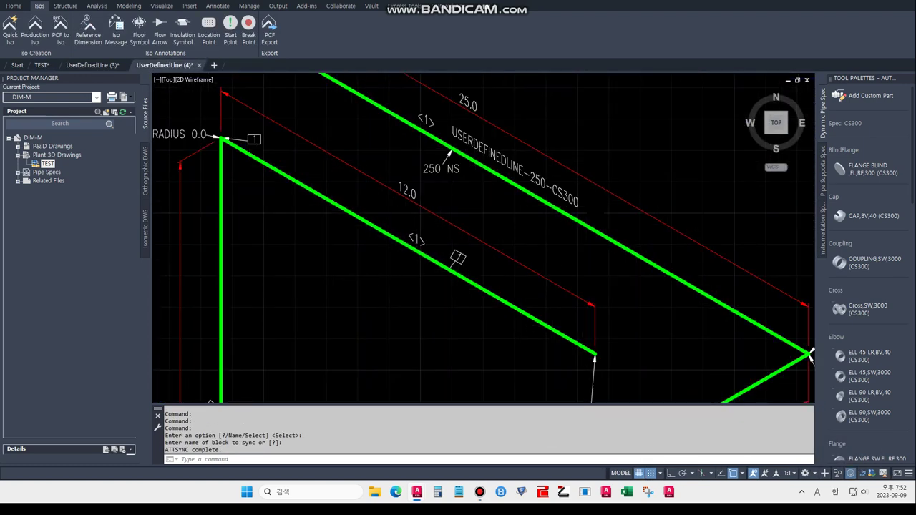
{"action": "scroll", "coordinate": [392, 235], "scroll_direction": "down", "scroll_amount": 2}
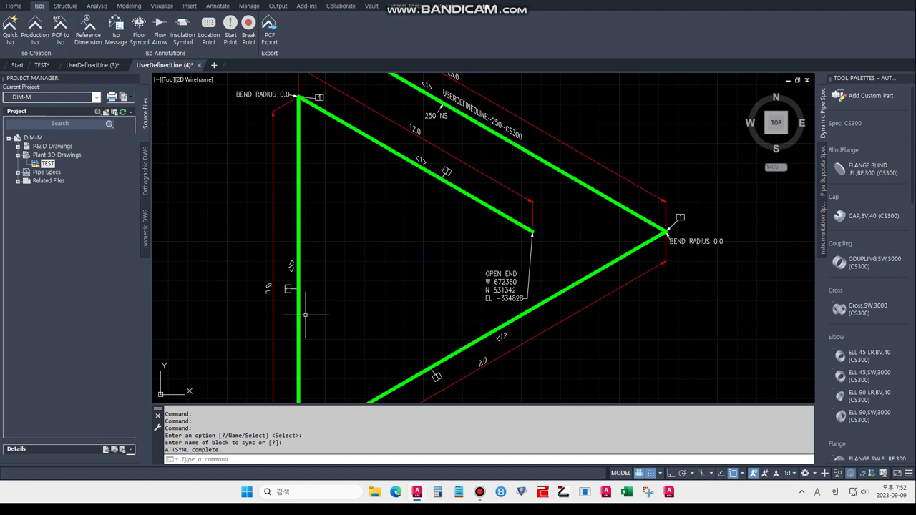
- Pan and zoom across the iso to check OPEN END labels and one-decimal dimensions
{"action": "middle_click_drag", "start_coordinate": [330, 206], "coordinate": [317, 302]}
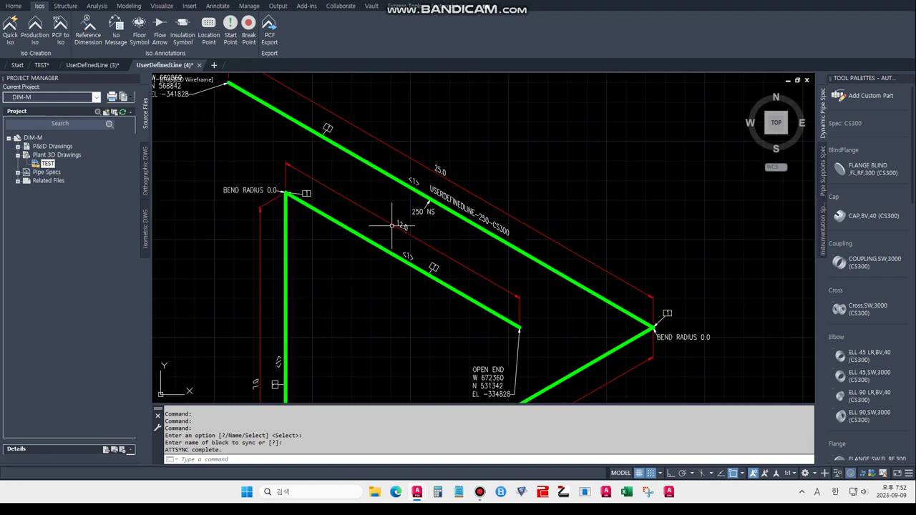
{"action": "middle_click_drag", "start_coordinate": [390, 231], "coordinate": [434, 275]}
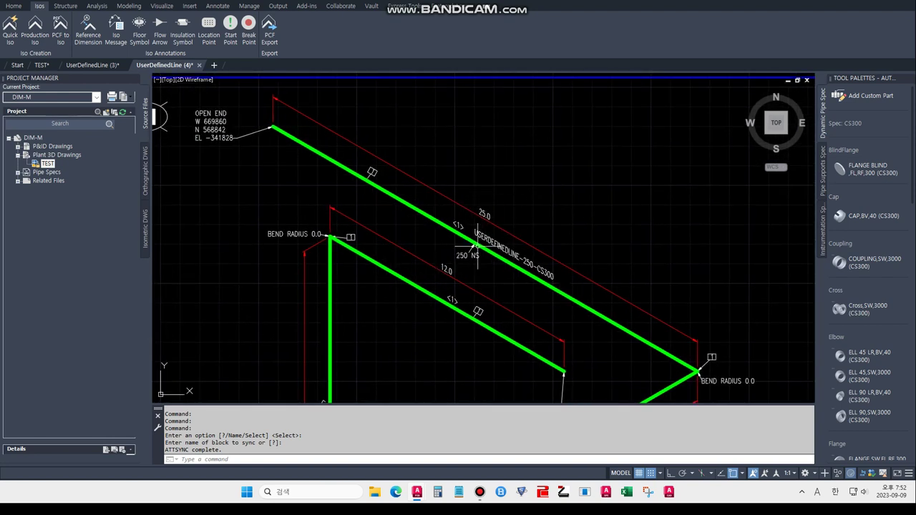
{"action": "scroll", "coordinate": [472, 250], "scroll_direction": "down", "scroll_amount": 2}
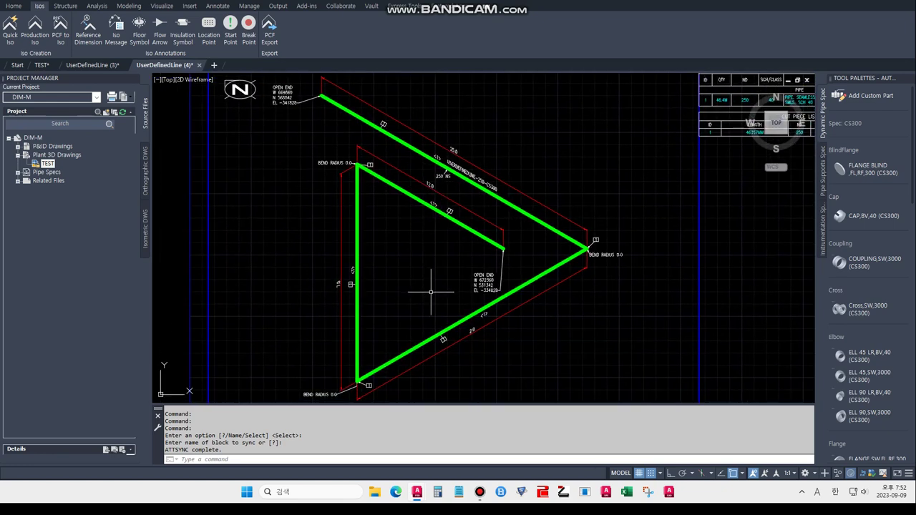
{"action": "middle_click_drag", "start_coordinate": [419, 286], "coordinate": [421, 267]}
{"action": "scroll", "coordinate": [455, 128], "scroll_direction": "up", "scroll_amount": 4}
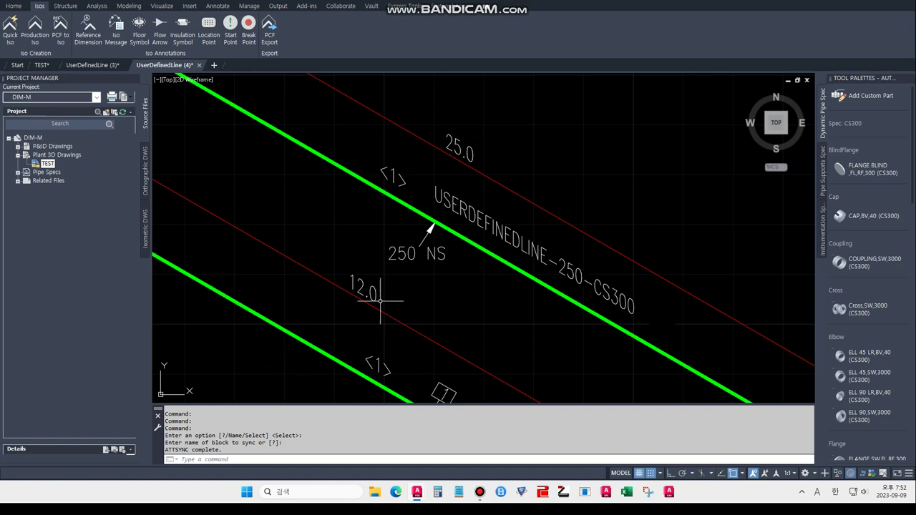
{"action": "scroll", "coordinate": [375, 291], "scroll_direction": "down", "scroll_amount": 5}
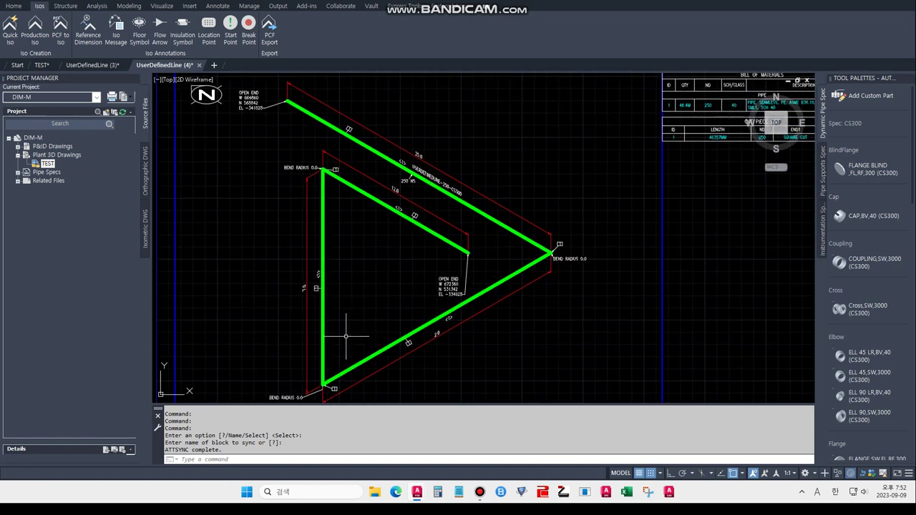
{"action": "scroll", "coordinate": [435, 334], "scroll_direction": "up", "scroll_amount": 2}
{"action": "middle_click_drag", "start_coordinate": [404, 287], "coordinate": [439, 327]}
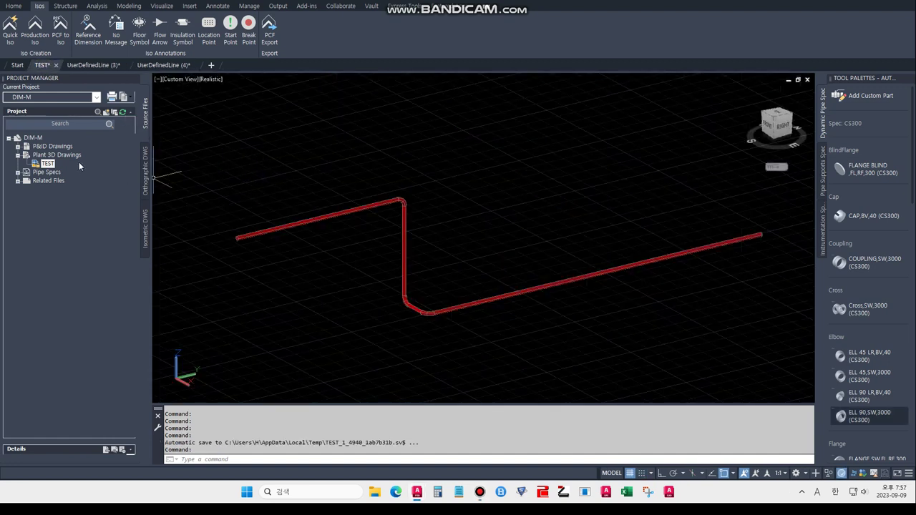
- In DIM-M Project Setup, pick Final_A2 under Title Block and Display and open its Iso.dwt template
{"action": "left_click", "coordinate": [33, 138]}
{"action": "right_click", "coordinate": [34, 140]}
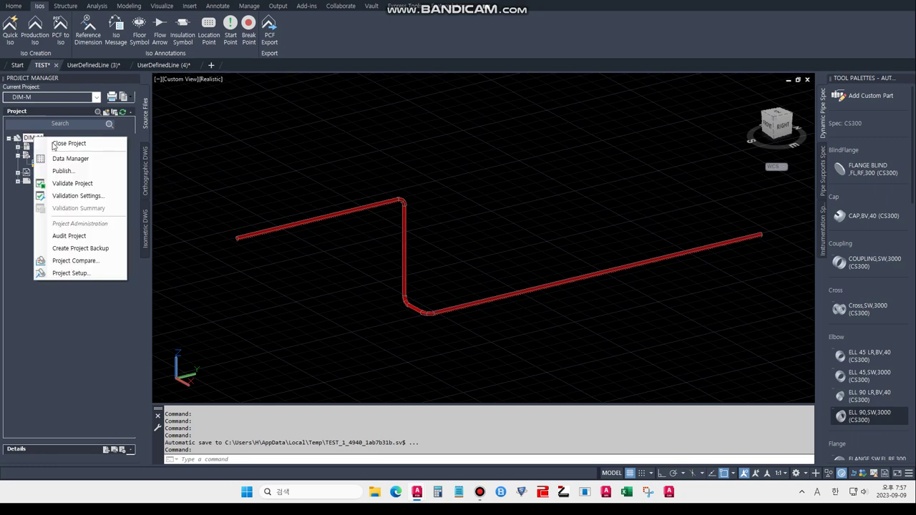
{"action": "left_click", "coordinate": [80, 275]}
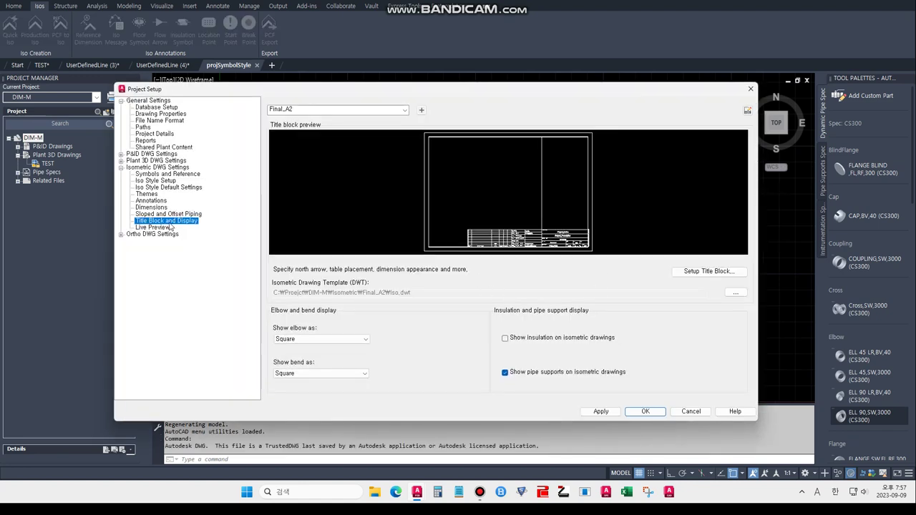
{"action": "left_click", "coordinate": [286, 113]}
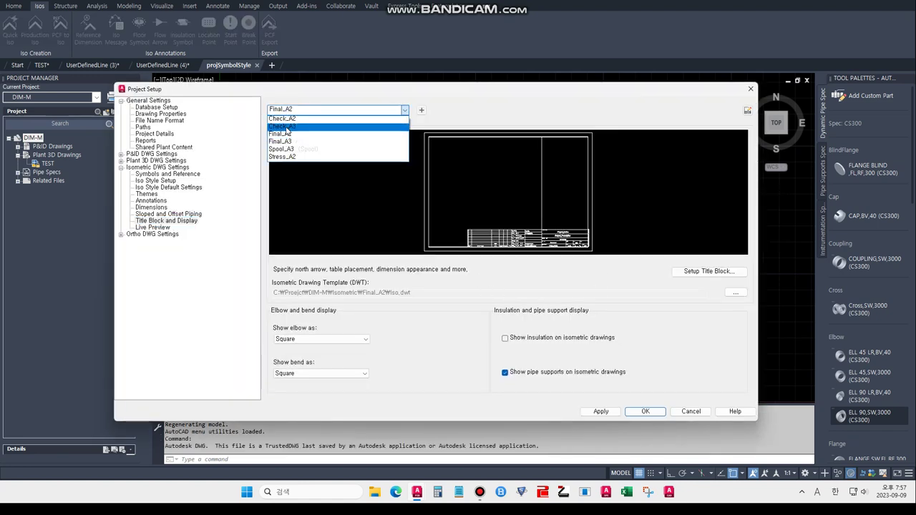
{"action": "left_click", "coordinate": [281, 135]}
{"action": "left_click", "coordinate": [676, 271]}
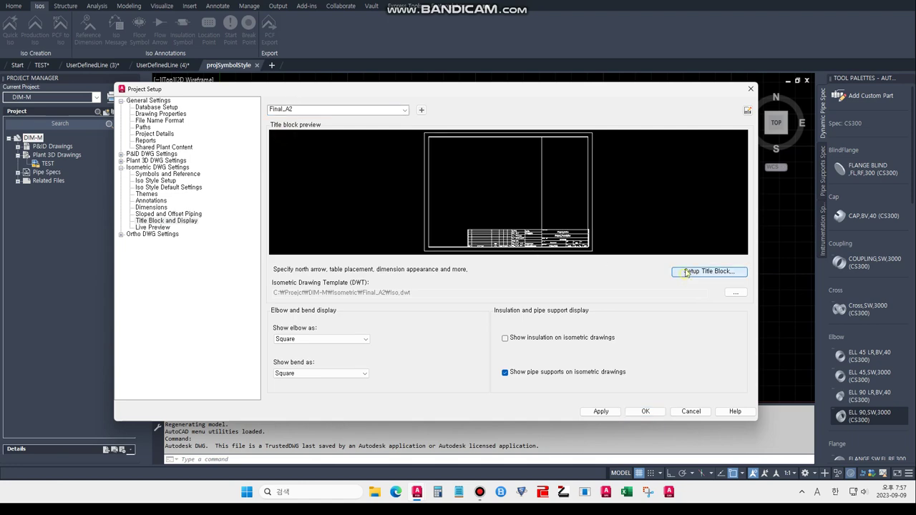
{"action": "middle_click_drag", "start_coordinate": [306, 290], "coordinate": [377, 267]}
{"action": "type", "text": "DIMSTYLE"}
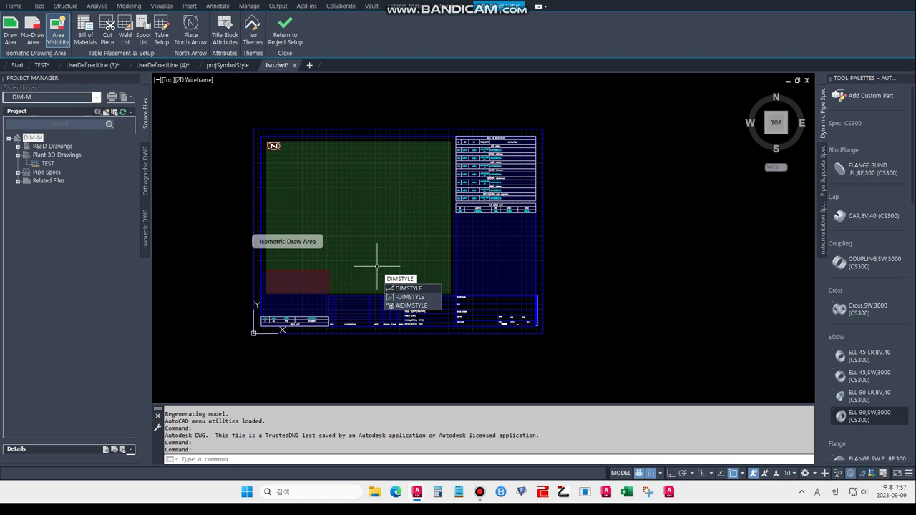
- Set the AdskIsoMetric dimension style to round dimensions off to 0.1
{"action": "key", "text": "Return"}
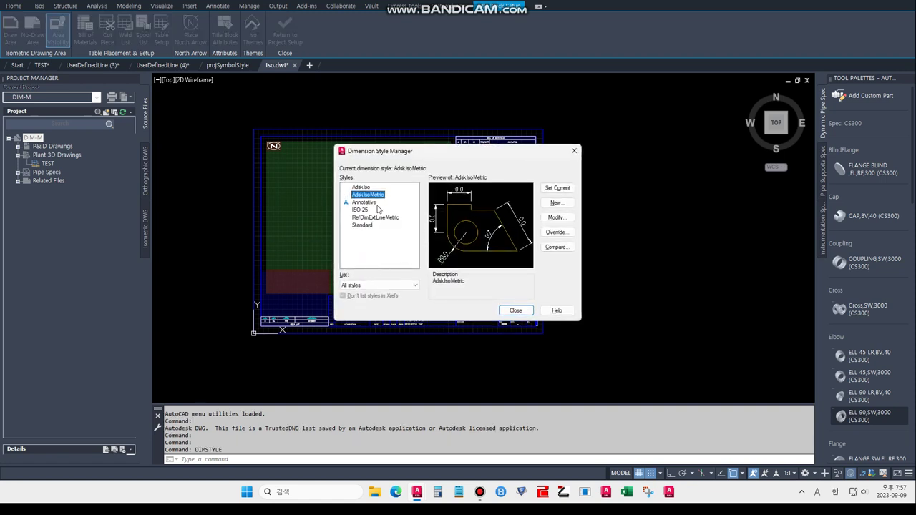
{"action": "left_click", "coordinate": [557, 218]}
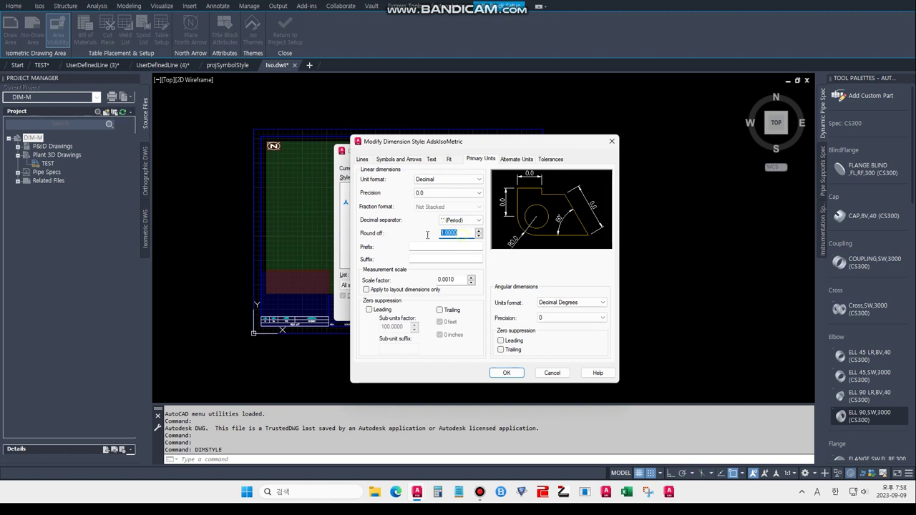
{"action": "type", "text": "0.1"}
{"action": "left_click", "coordinate": [505, 373]}
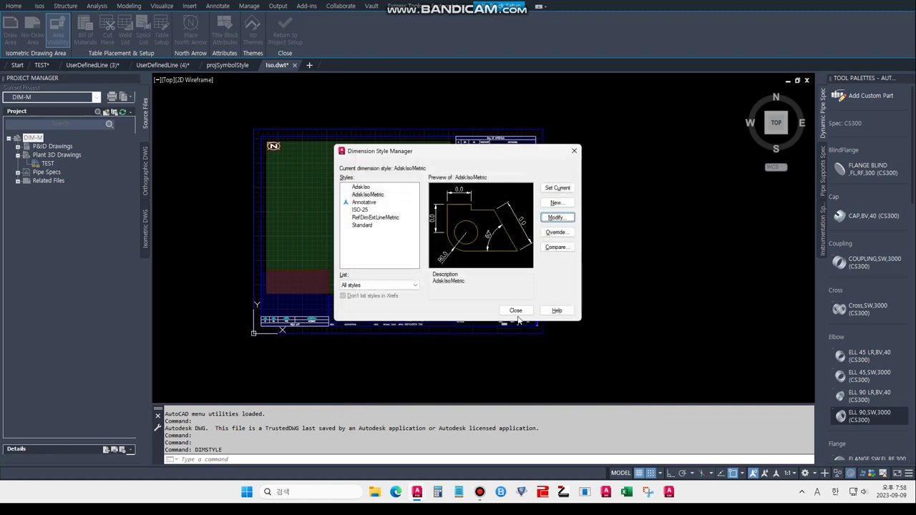
- Make AdskIsoMetric current, close the style manager, and save the Iso.dwt template
{"action": "left_click", "coordinate": [517, 312]}
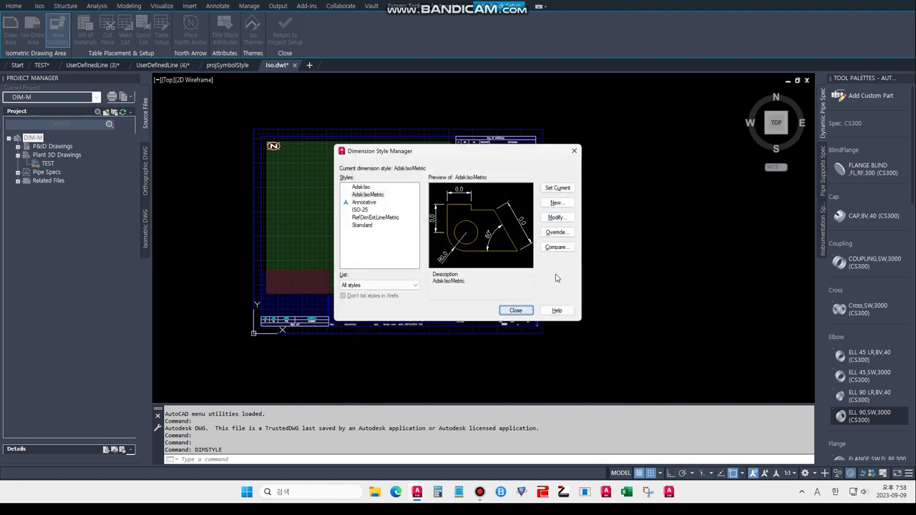
{"action": "left_click", "coordinate": [556, 190]}
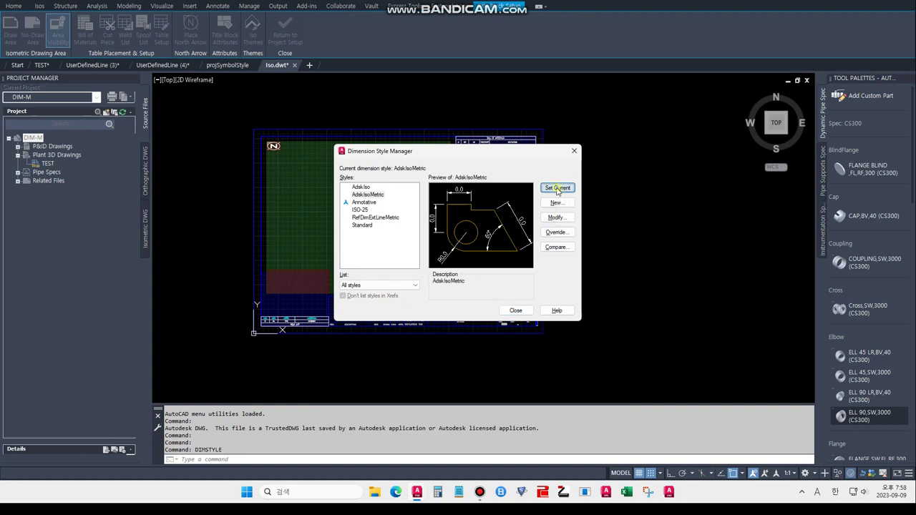
{"action": "left_click", "coordinate": [515, 312]}
{"action": "type", "text": "Q"}
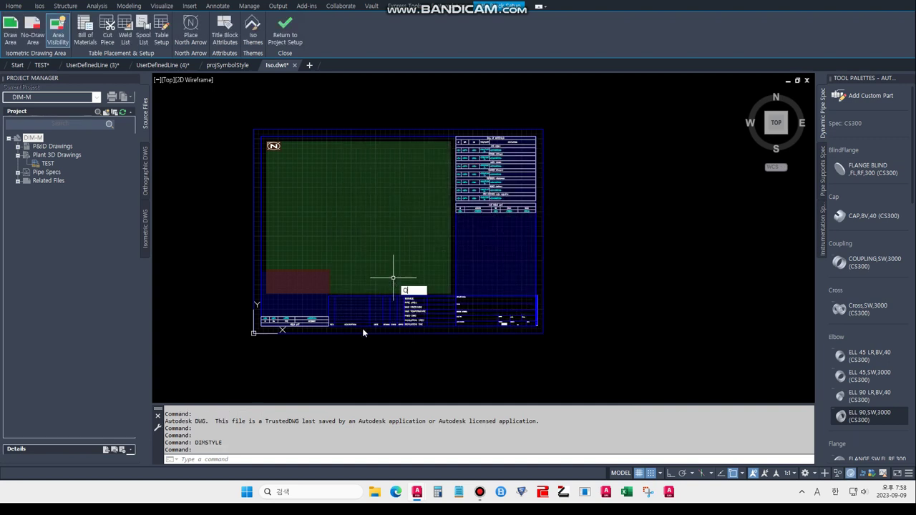
{"action": "type", "text": "save"}
{"action": "key", "text": "Return"}
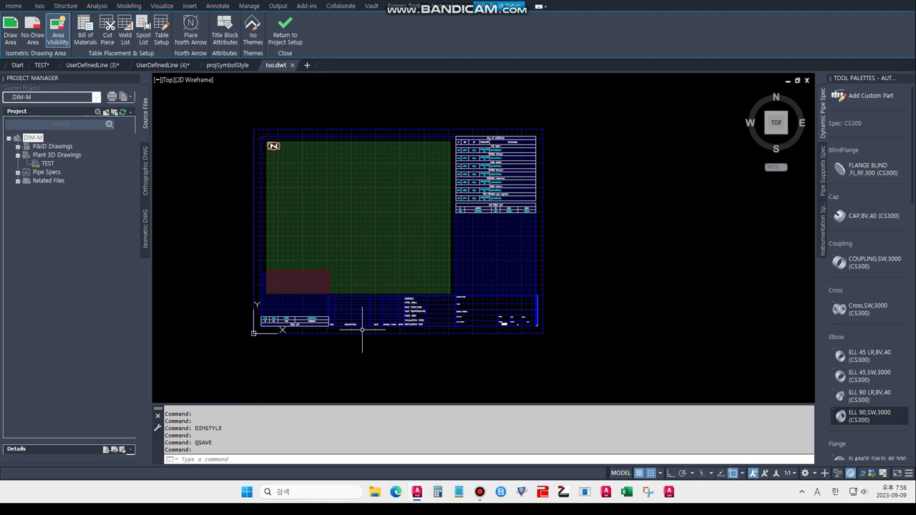
- Apply and confirm the Project Setup iso settings, then return to the model
{"action": "left_click", "coordinate": [298, 34]}
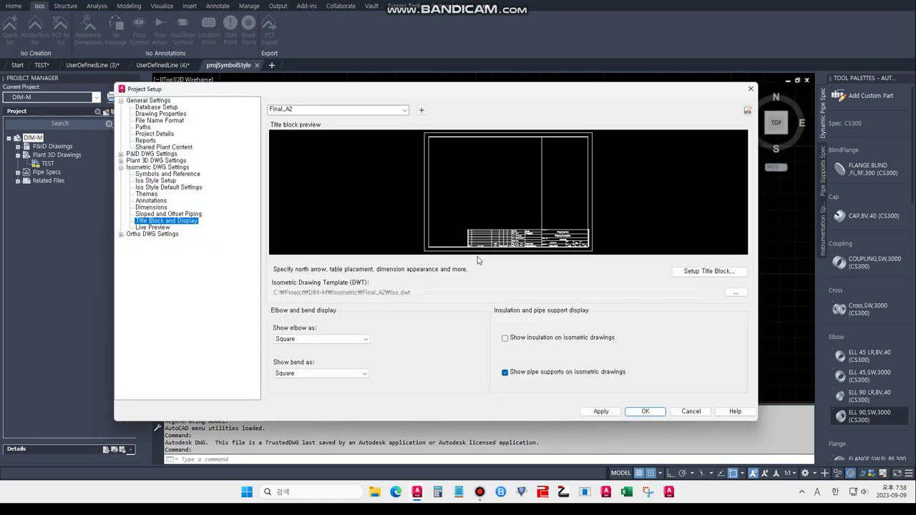
{"action": "left_click", "coordinate": [601, 411]}
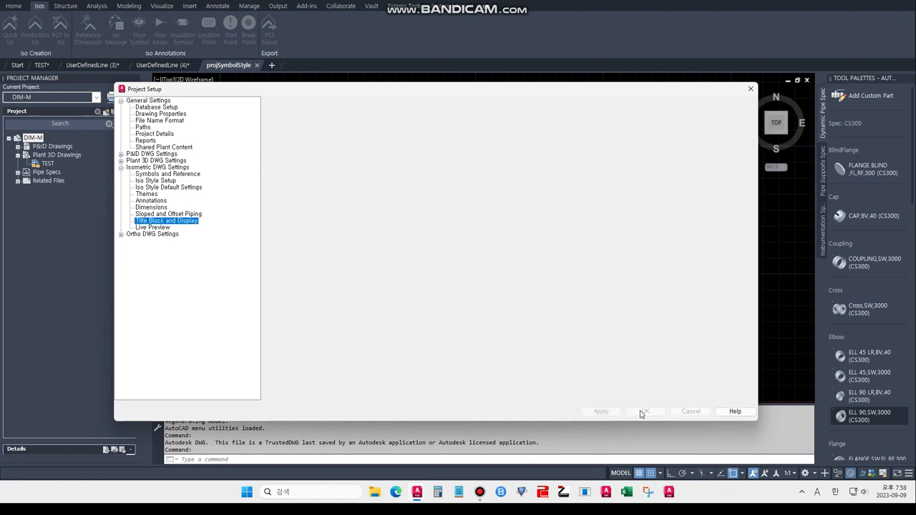
{"action": "left_click", "coordinate": [643, 412]}
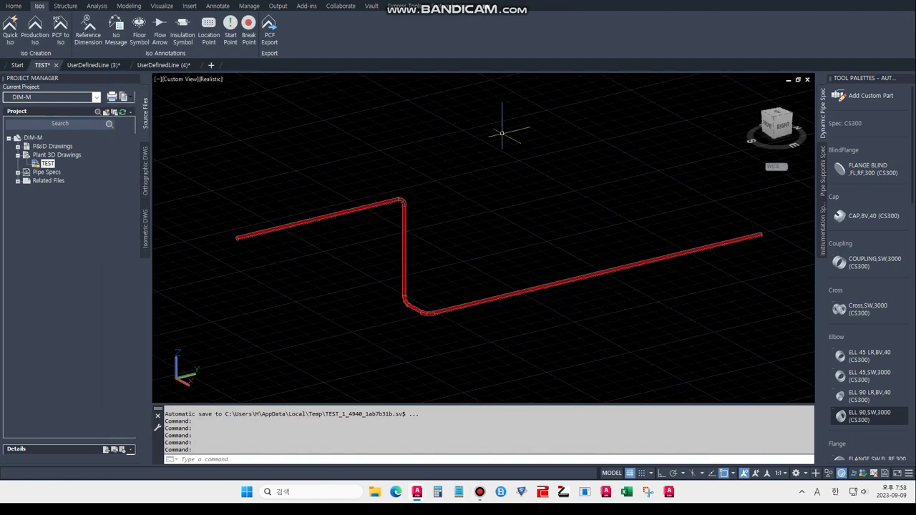
- Create a Quick Iso of the red pipe run in Final_A2 style with automatic split points off
{"action": "left_click", "coordinate": [192, 141]}
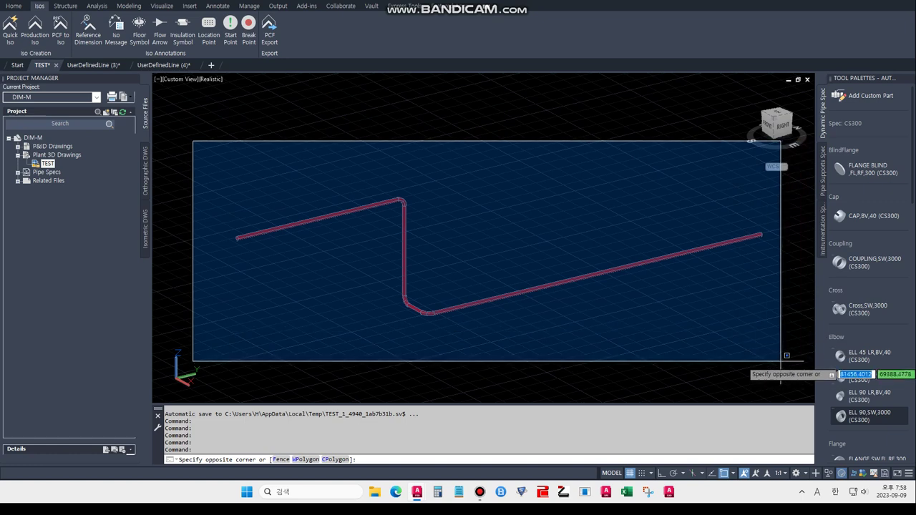
{"action": "left_click", "coordinate": [784, 370]}
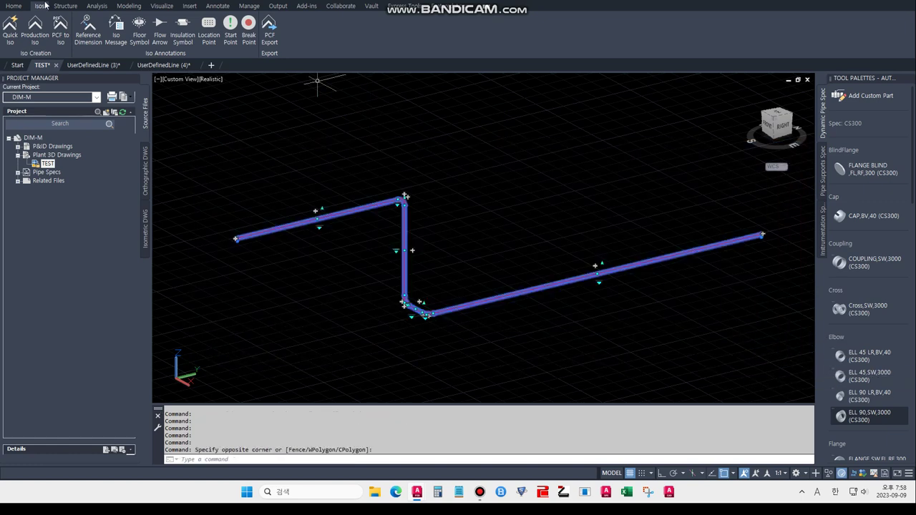
{"action": "left_click", "coordinate": [10, 33]}
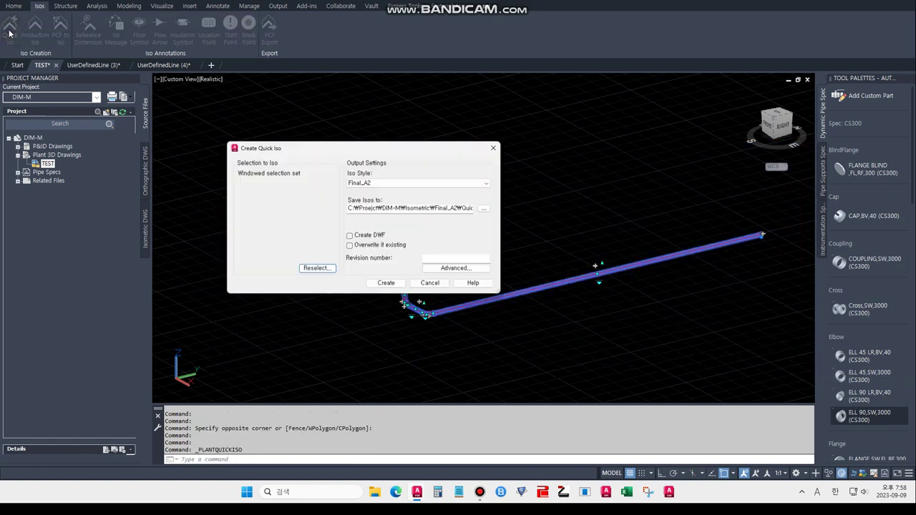
{"action": "left_click", "coordinate": [457, 271]}
{"action": "left_click", "coordinate": [228, 73]}
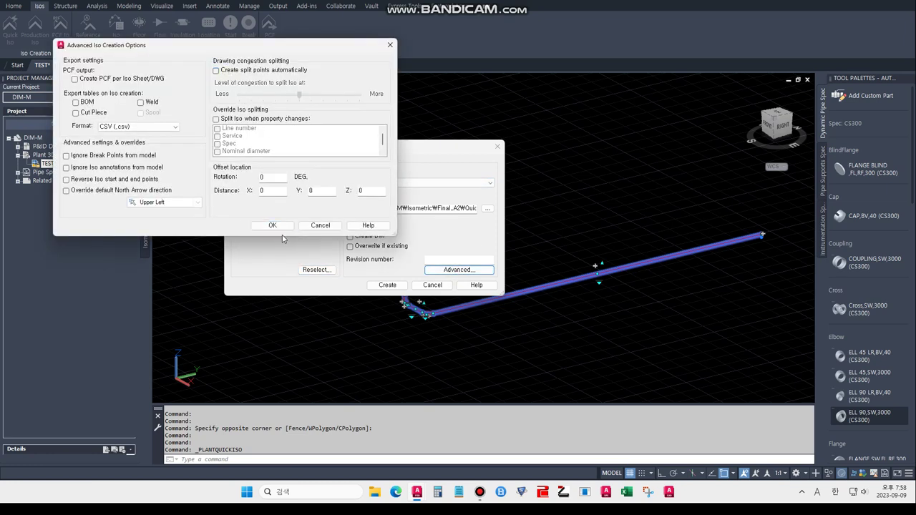
{"action": "left_click", "coordinate": [270, 225]}
{"action": "left_click", "coordinate": [387, 285]}
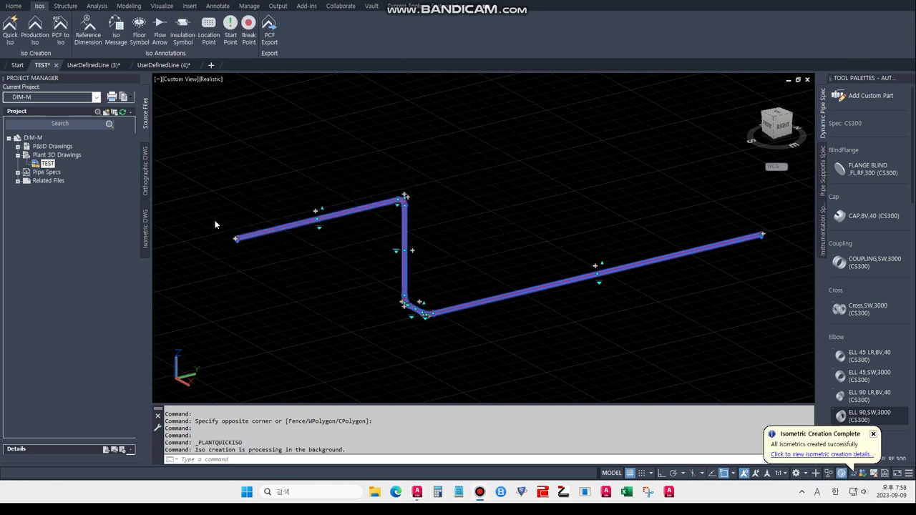
{"action": "left_click", "coordinate": [834, 455]}
- Open the new UserDefinedLine (7) iso and zoom around to inspect its dimensions
{"action": "double_click", "coordinate": [363, 240]}
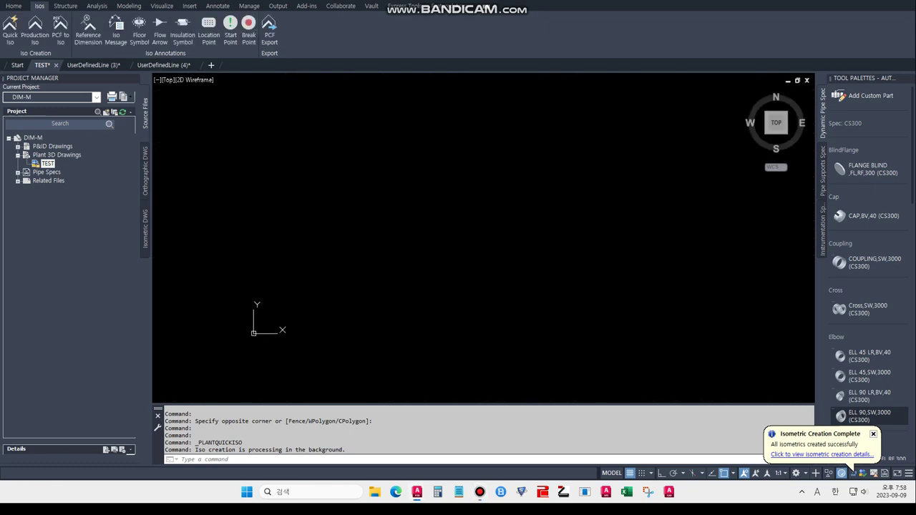
{"action": "scroll", "coordinate": [343, 218], "scroll_direction": "up", "scroll_amount": 5}
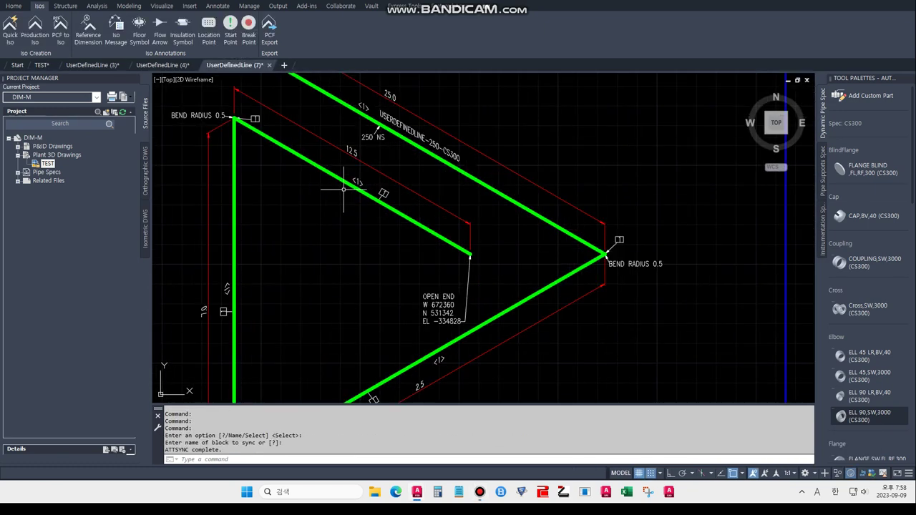
{"action": "scroll", "coordinate": [392, 95], "scroll_direction": "down", "scroll_amount": 1}
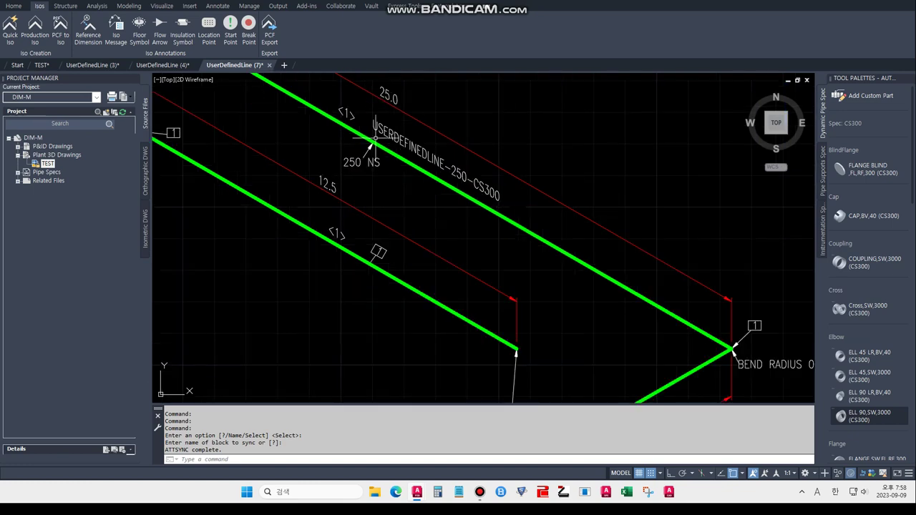
{"action": "scroll", "coordinate": [338, 203], "scroll_direction": "down", "scroll_amount": 4}
{"action": "scroll", "coordinate": [301, 244], "scroll_direction": "up", "scroll_amount": 3}
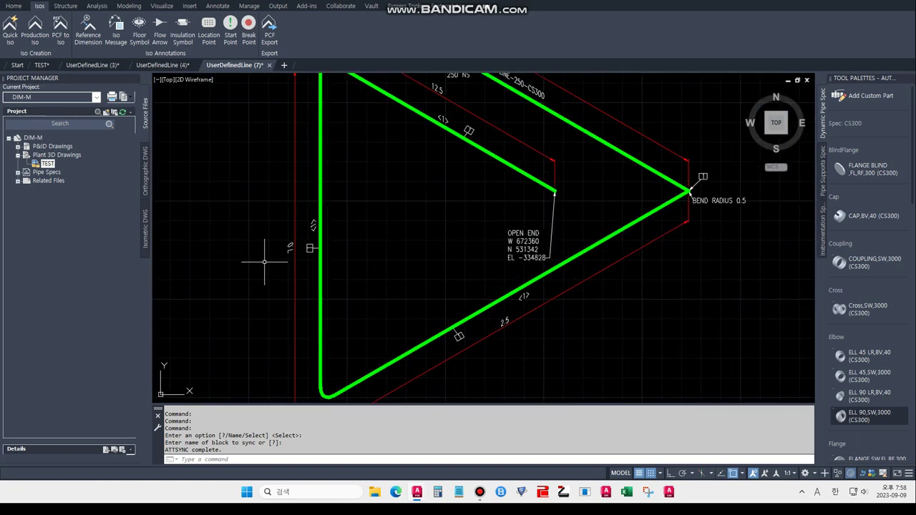
{"action": "scroll", "coordinate": [300, 265], "scroll_direction": "up", "scroll_amount": 2}
{"action": "scroll", "coordinate": [629, 351], "scroll_direction": "up", "scroll_amount": 2}
{"action": "scroll", "coordinate": [617, 337], "scroll_direction": "down", "scroll_amount": 5}
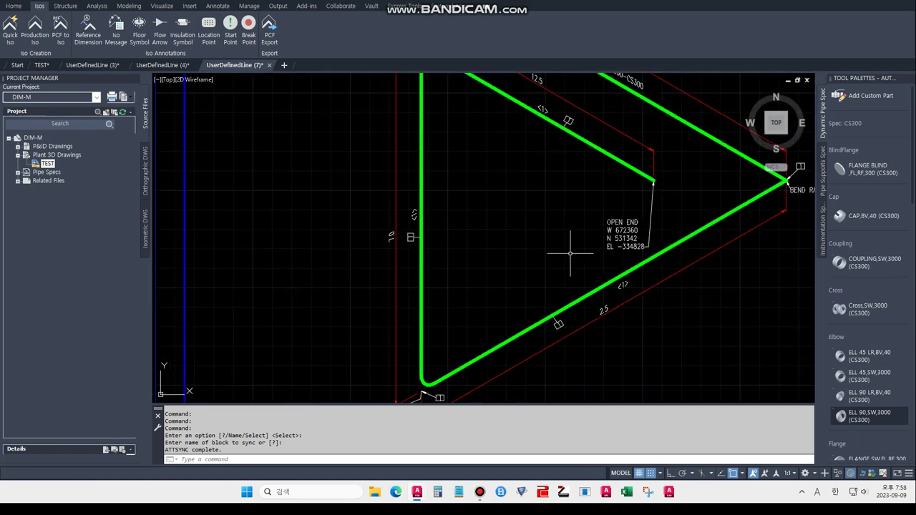
{"action": "scroll", "coordinate": [568, 250], "scroll_direction": "up", "scroll_amount": 2}
{"action": "scroll", "coordinate": [544, 243], "scroll_direction": "up", "scroll_amount": 2}
{"action": "scroll", "coordinate": [501, 239], "scroll_direction": "up", "scroll_amount": 1}
{"action": "scroll", "coordinate": [584, 275], "scroll_direction": "down", "scroll_amount": 1}
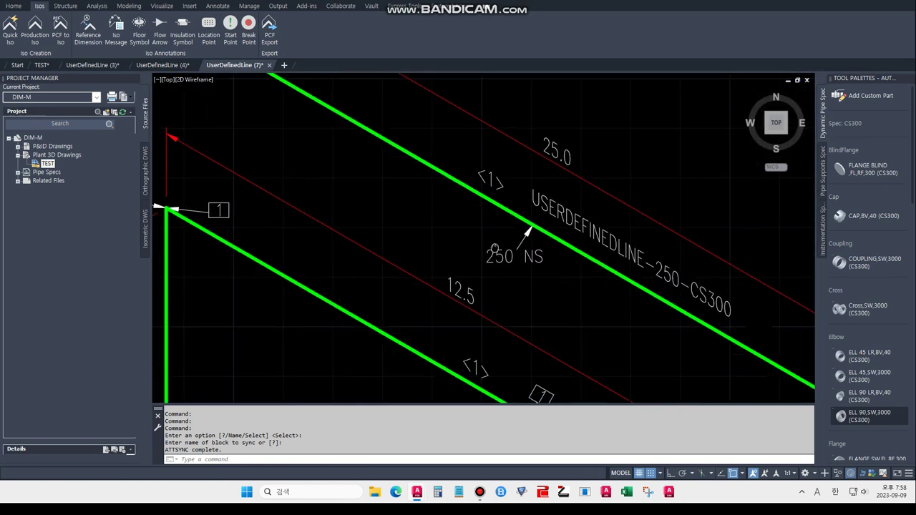
- Compare the (7) iso's 25.0 and 12.5 dimensions against the UserDefinedLine (4) and (3) isos
{"action": "left_click", "coordinate": [179, 67]}
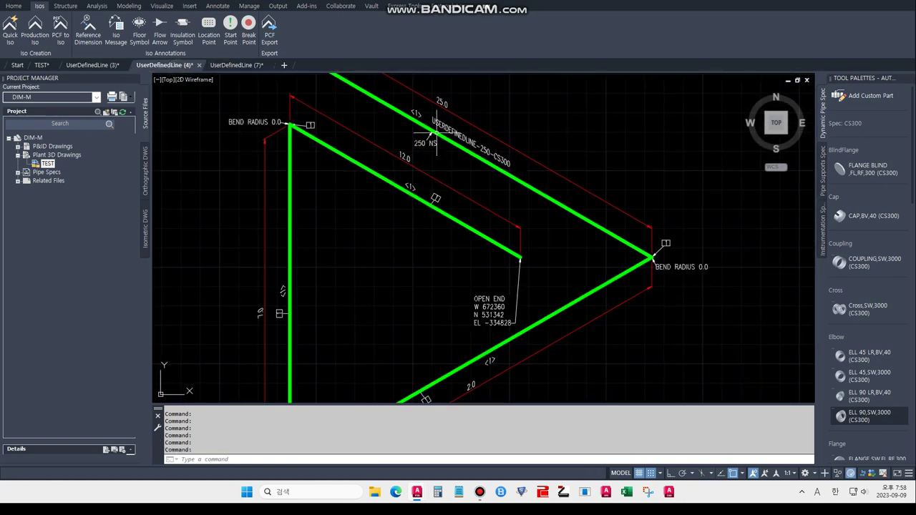
{"action": "scroll", "coordinate": [437, 133], "scroll_direction": "up", "scroll_amount": 3}
{"action": "scroll", "coordinate": [419, 286], "scroll_direction": "up", "scroll_amount": 1}
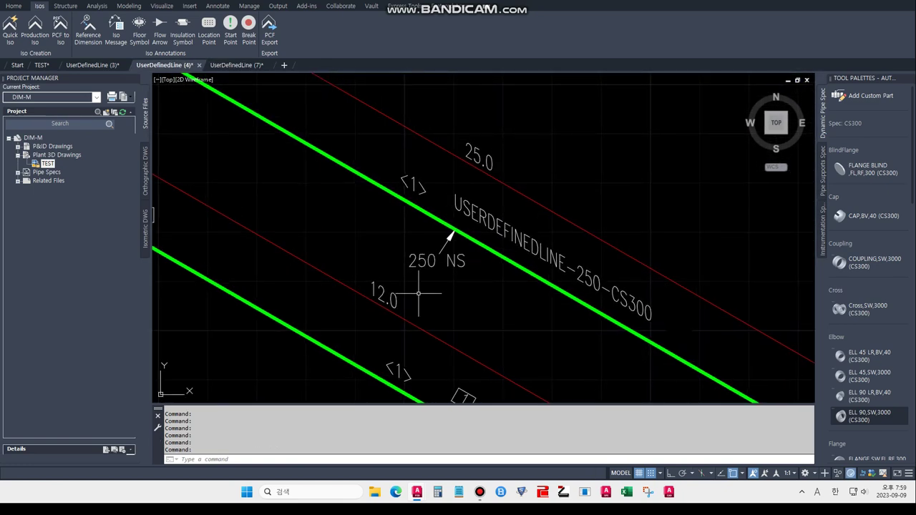
{"action": "left_click", "coordinate": [98, 66]}
{"action": "scroll", "coordinate": [428, 199], "scroll_direction": "down", "scroll_amount": 3}
{"action": "scroll", "coordinate": [426, 186], "scroll_direction": "up", "scroll_amount": 1}
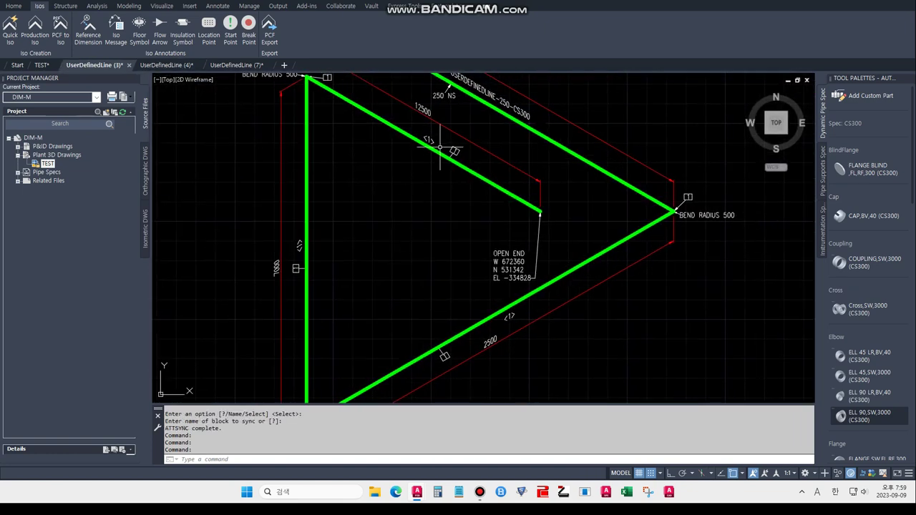
{"action": "scroll", "coordinate": [423, 172], "scroll_direction": "up", "scroll_amount": 1}
{"action": "scroll", "coordinate": [419, 155], "scroll_direction": "up", "scroll_amount": 3}
{"action": "middle_click_drag", "start_coordinate": [420, 155], "coordinate": [422, 189]}
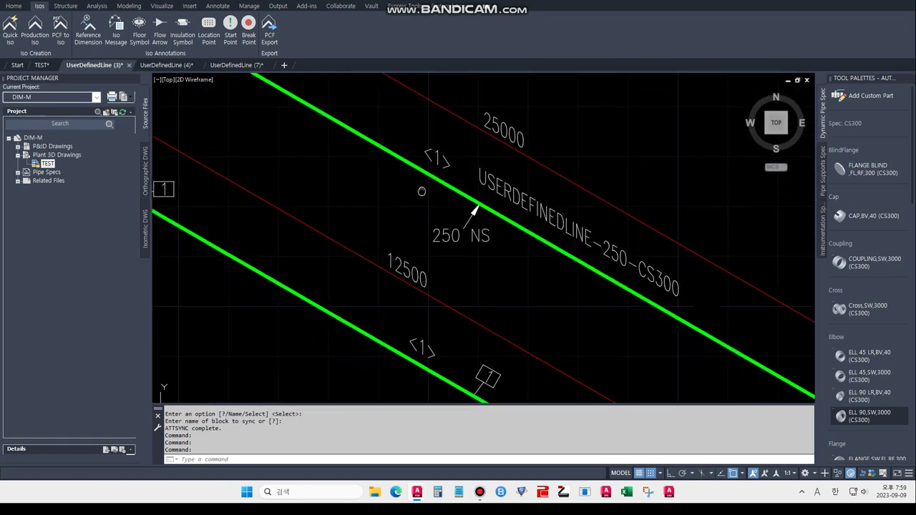
{"action": "left_click", "coordinate": [223, 66]}
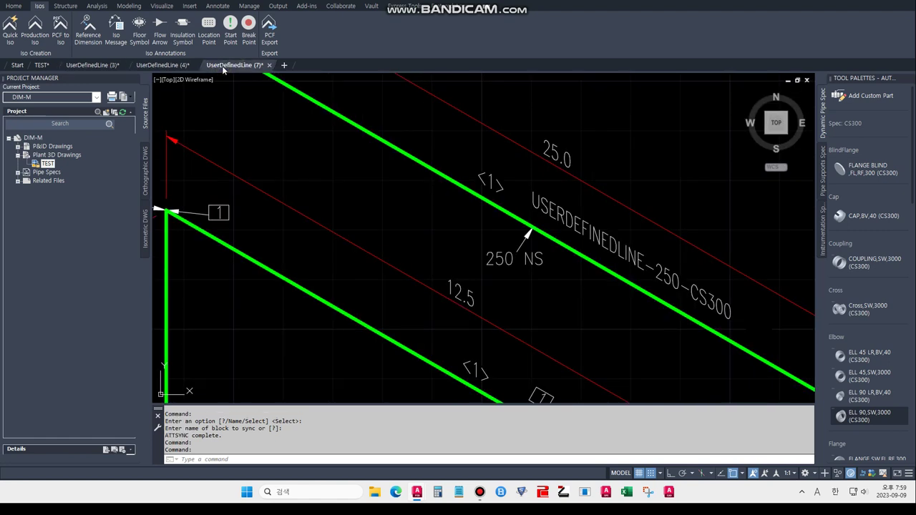
{"action": "left_click", "coordinate": [106, 68]}
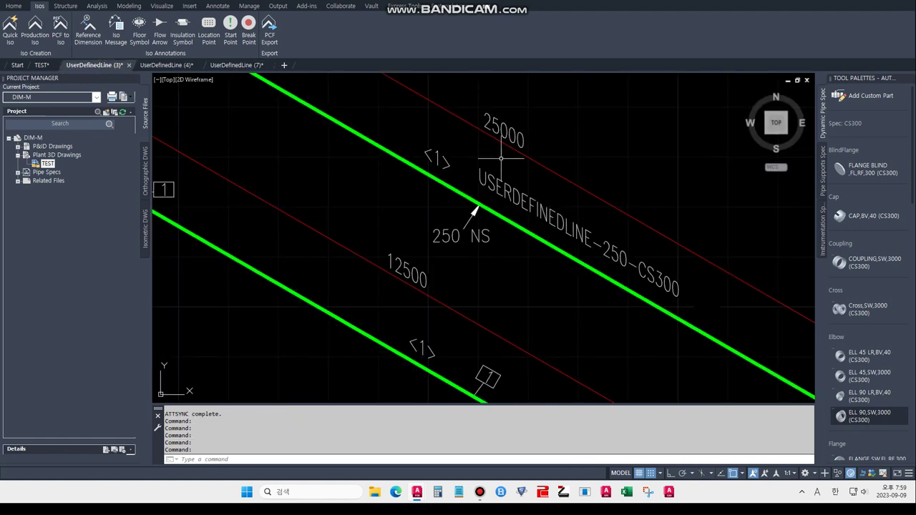
{"action": "left_click", "coordinate": [240, 65]}
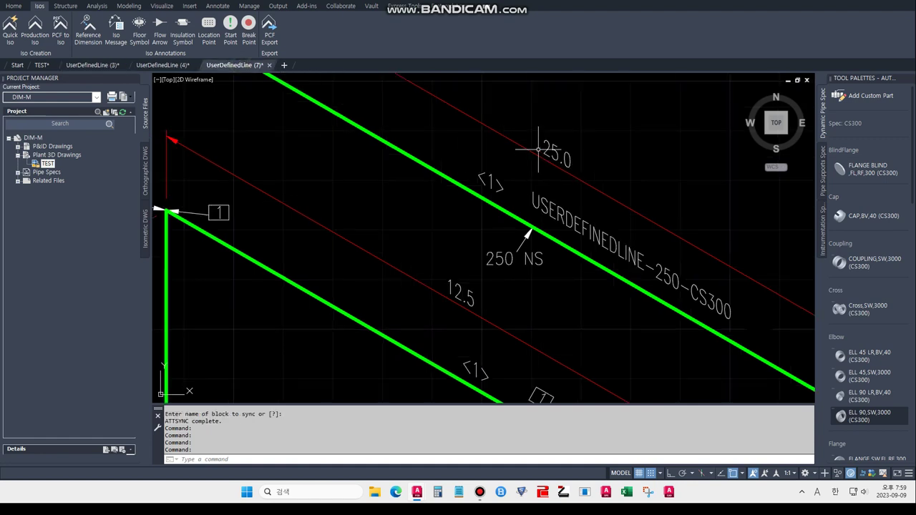